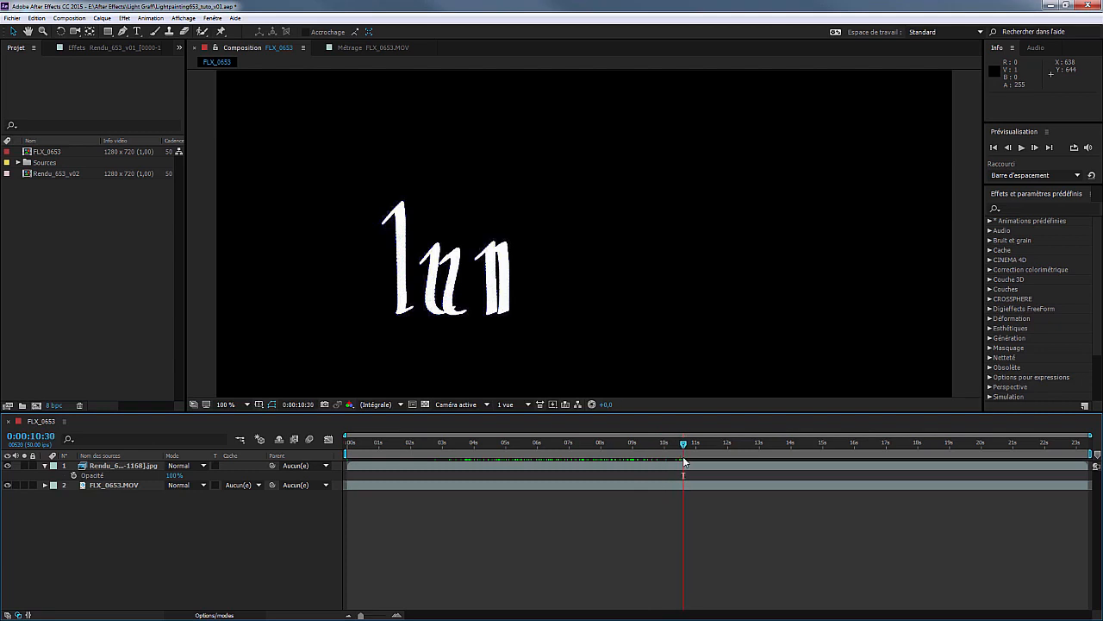
- Hide the rendered JPEG sequence layer and review the FLX_0653.MOV footage at several points along the timeline
left_click(8, 465)
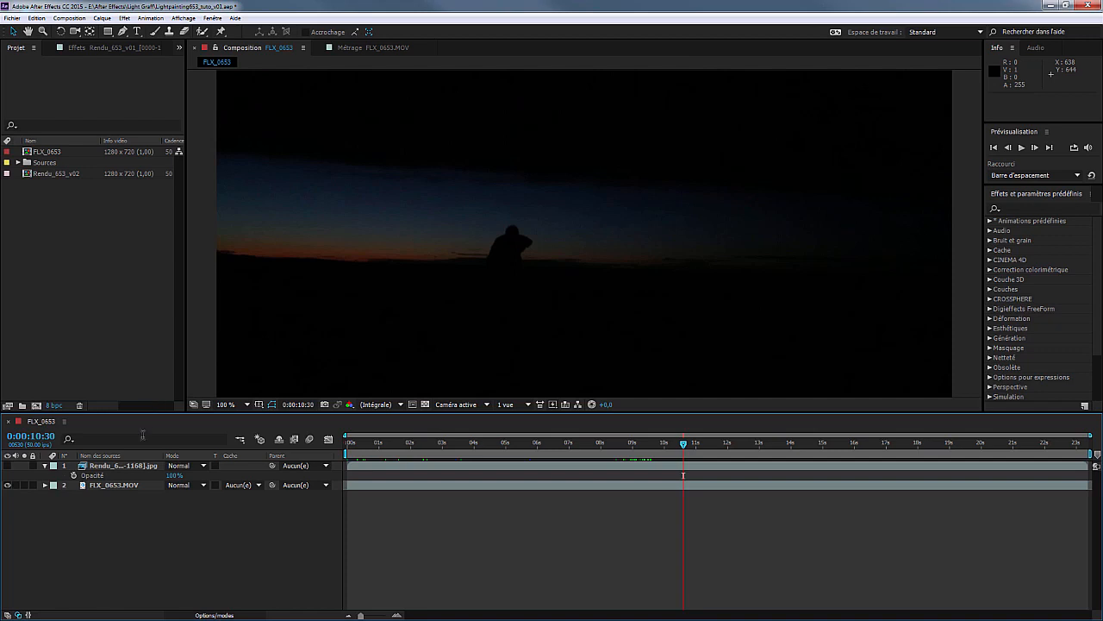
left_click(107, 484)
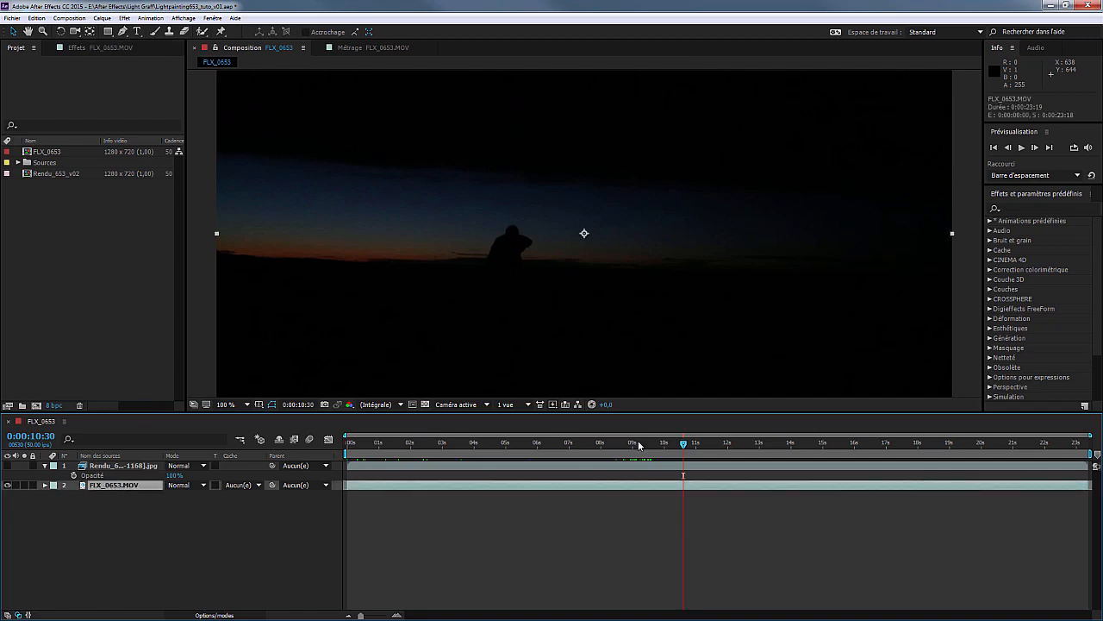
left_click(590, 442)
left_click_drag(589, 442, 600, 443)
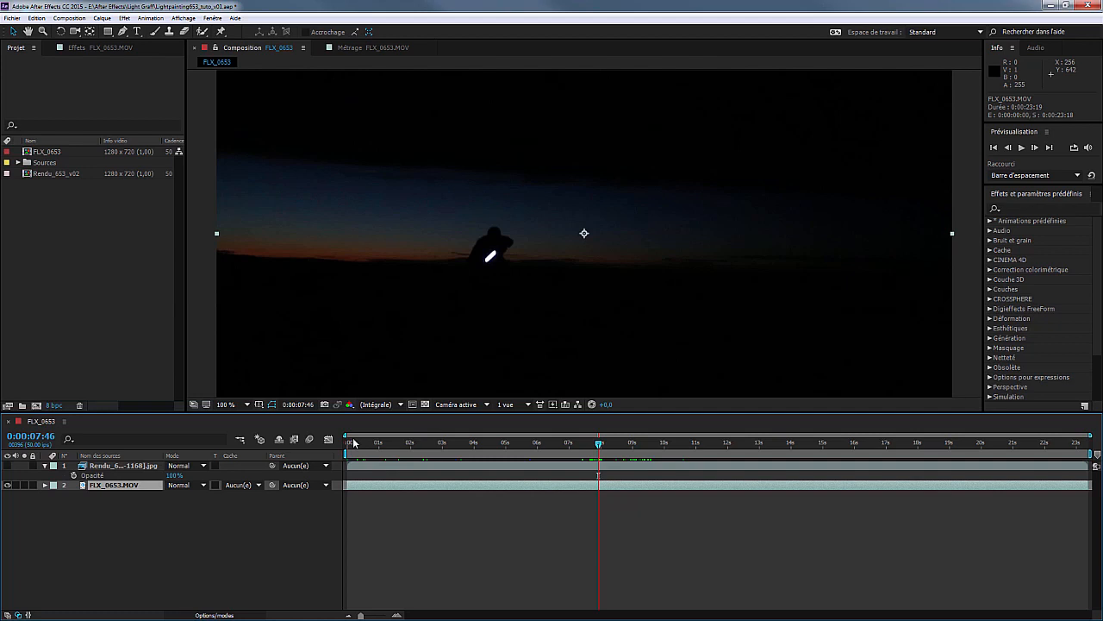
left_click(700, 446)
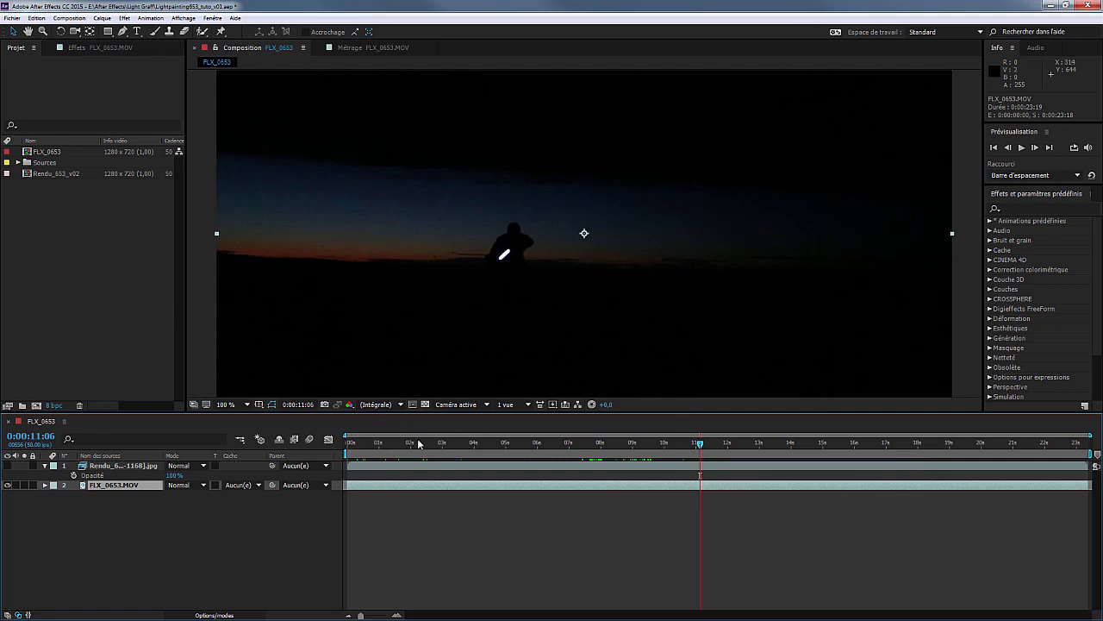
left_click(358, 444)
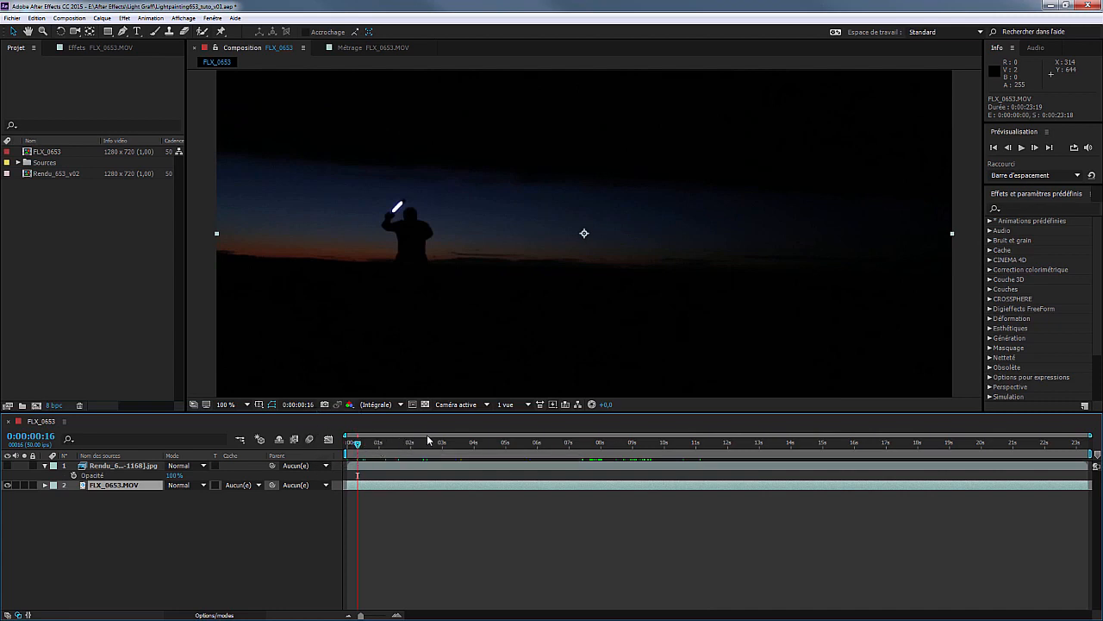
left_click(520, 444)
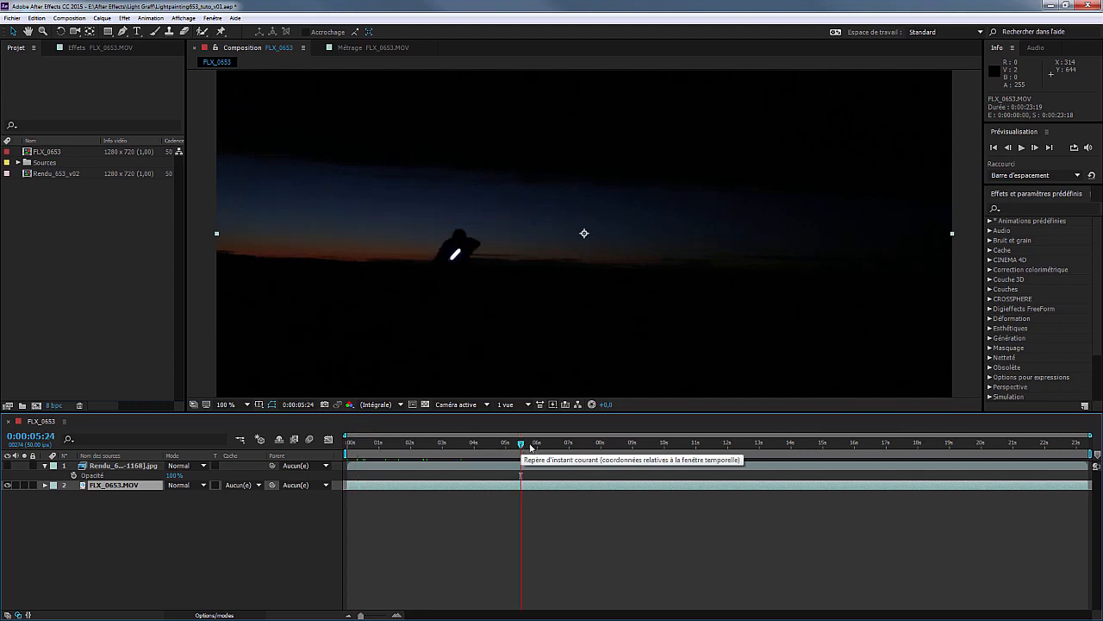
left_click(599, 444)
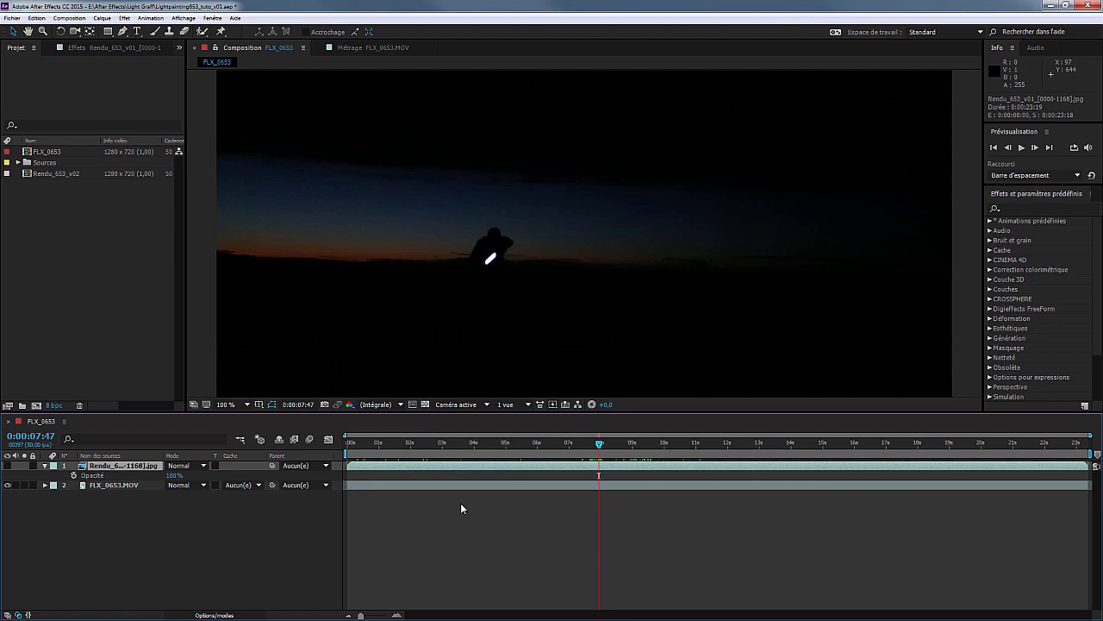
- Delete the rendered JPEG sequence layer from the FLX_0653 composition and hide the FLX_0653.MOV layer
left_click(200, 557)
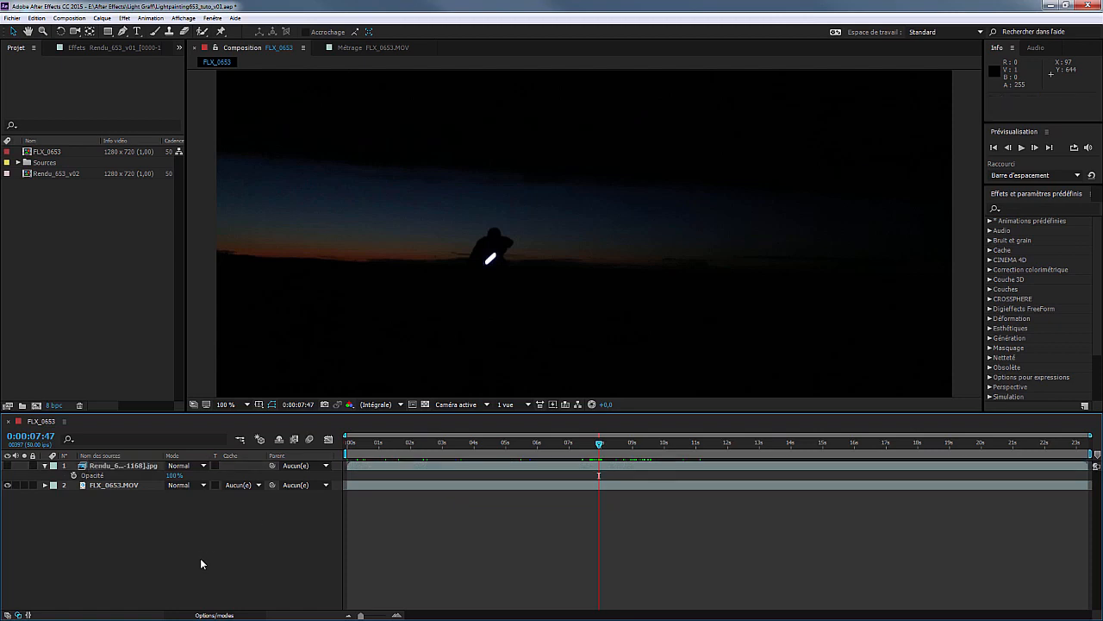
left_click(129, 466)
key("Delete")
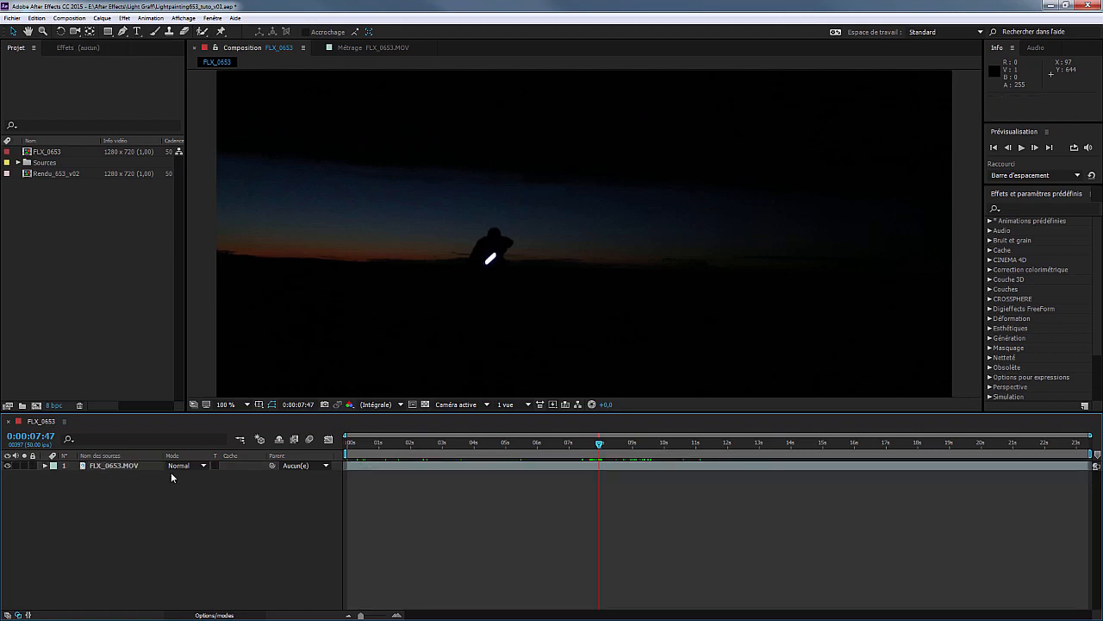
left_click(7, 466)
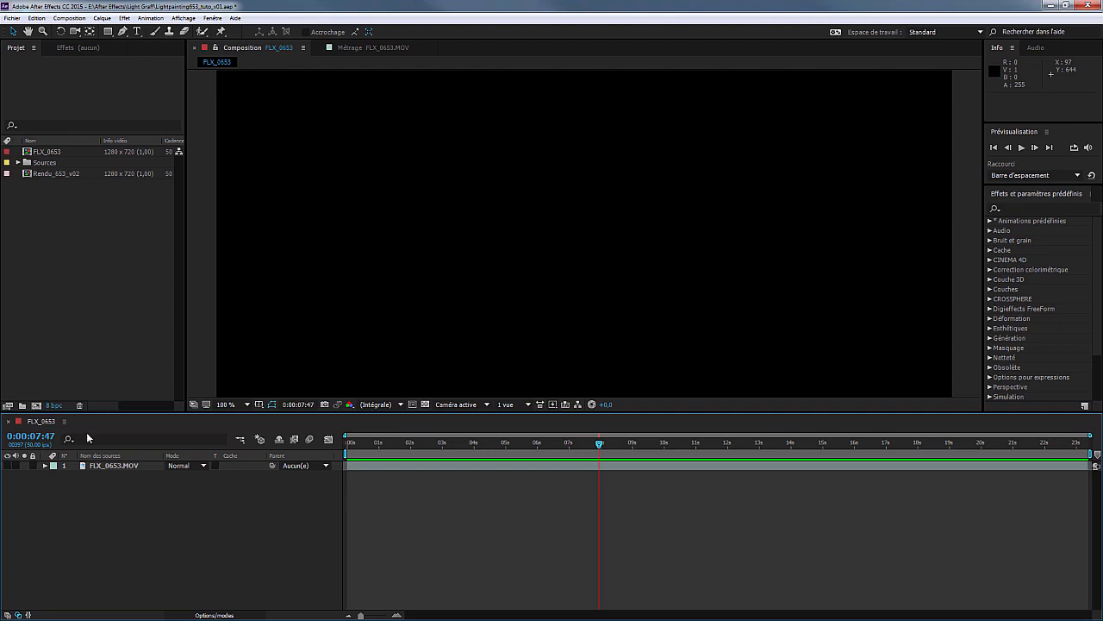
- Add the FLX_0653 composition to the render queue with Séquence JPEG as its output format
left_click(71, 19)
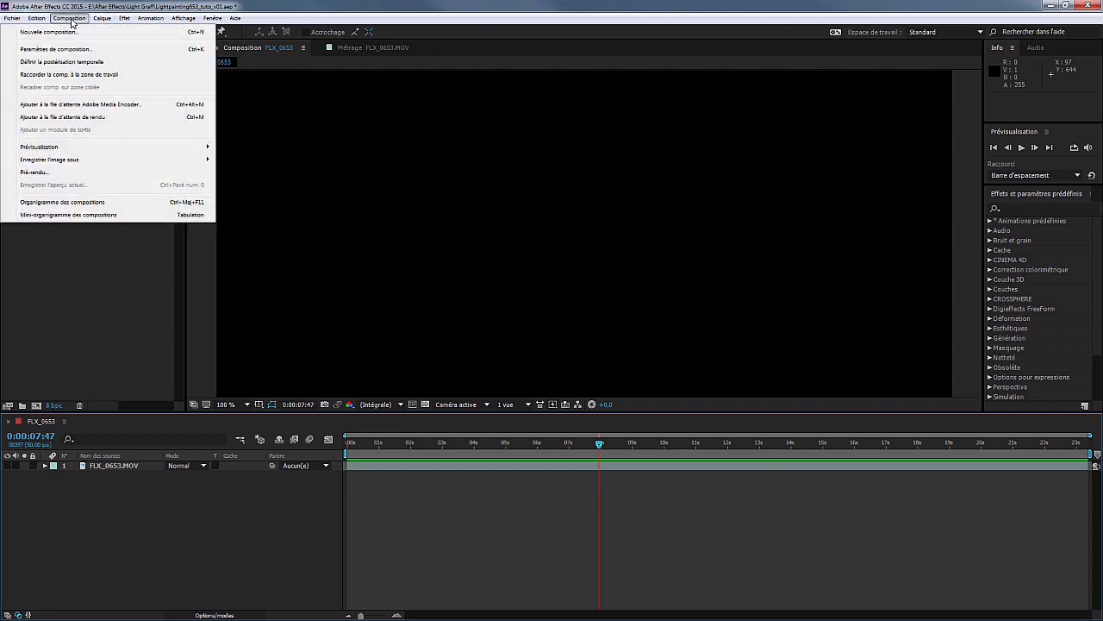
left_click(58, 118)
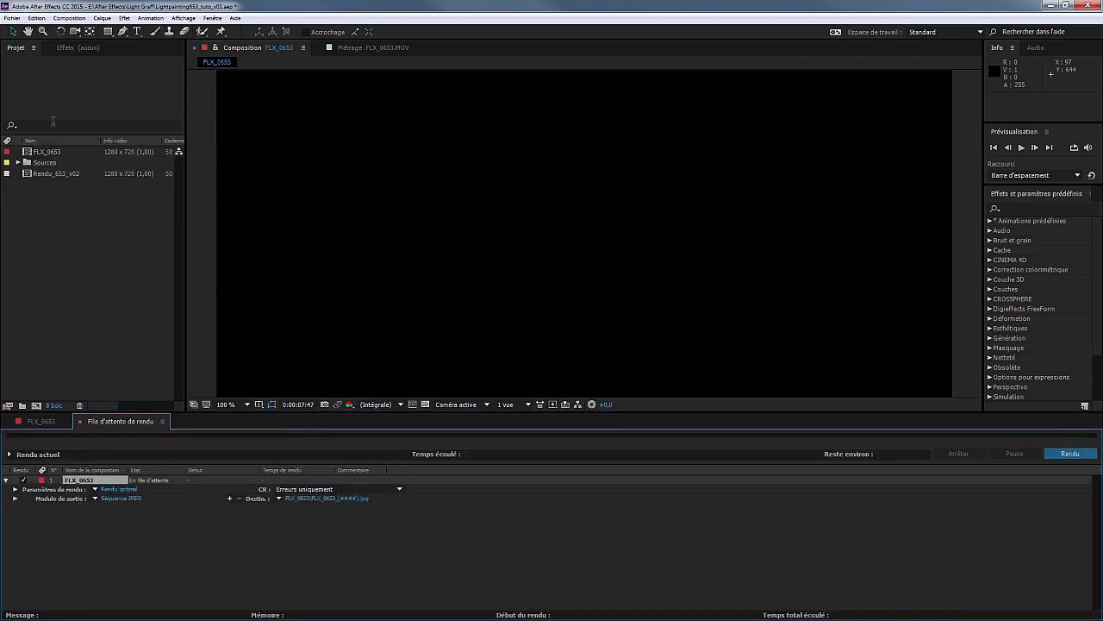
left_click(120, 498)
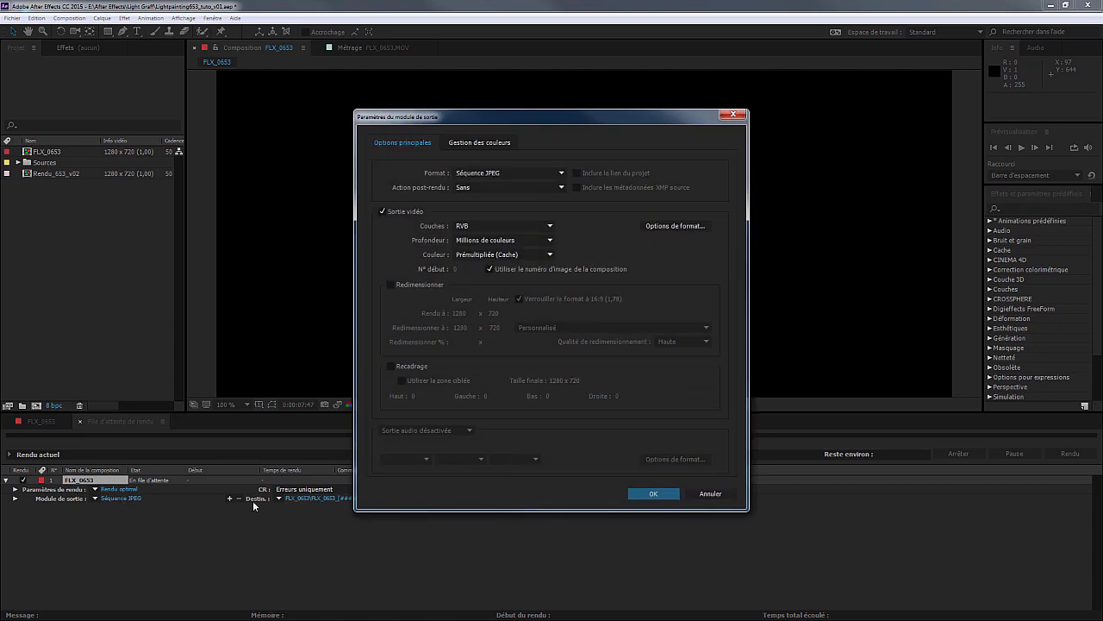
left_click(506, 174)
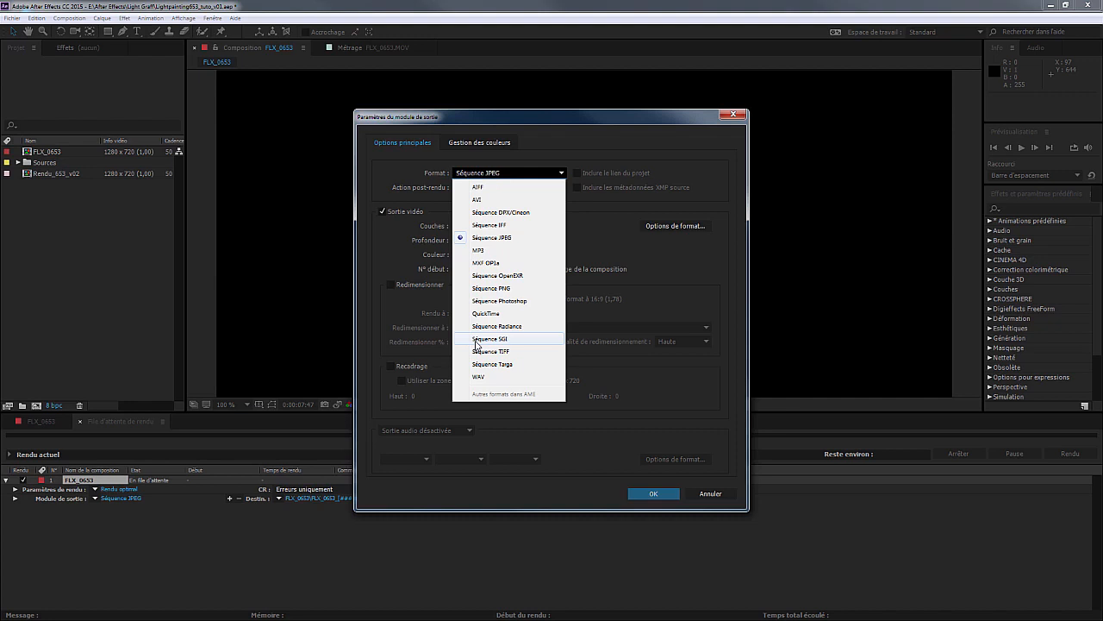
left_click(418, 162)
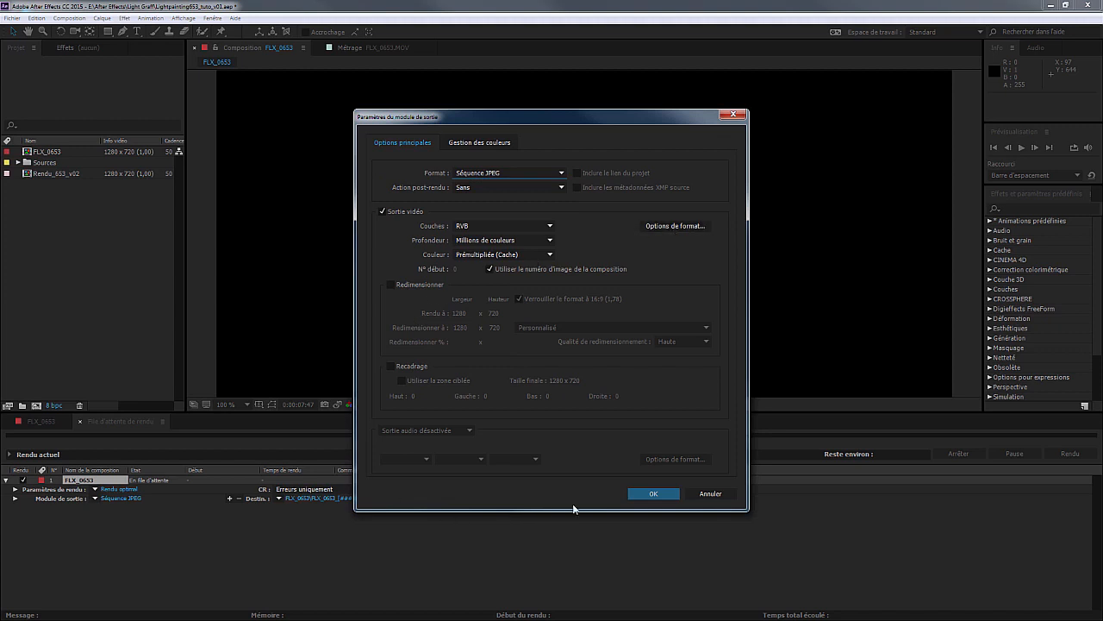
left_click(656, 495)
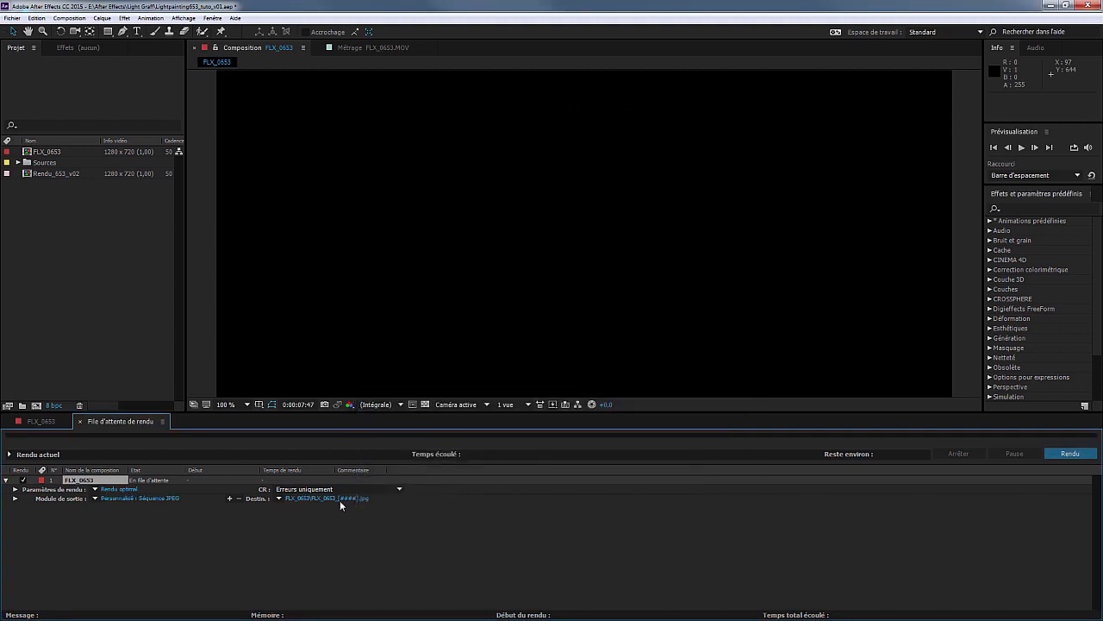
- Create a folder named seqtuto inside Light Graff and set it as the render destination for the JPEG sequence
left_click(311, 496)
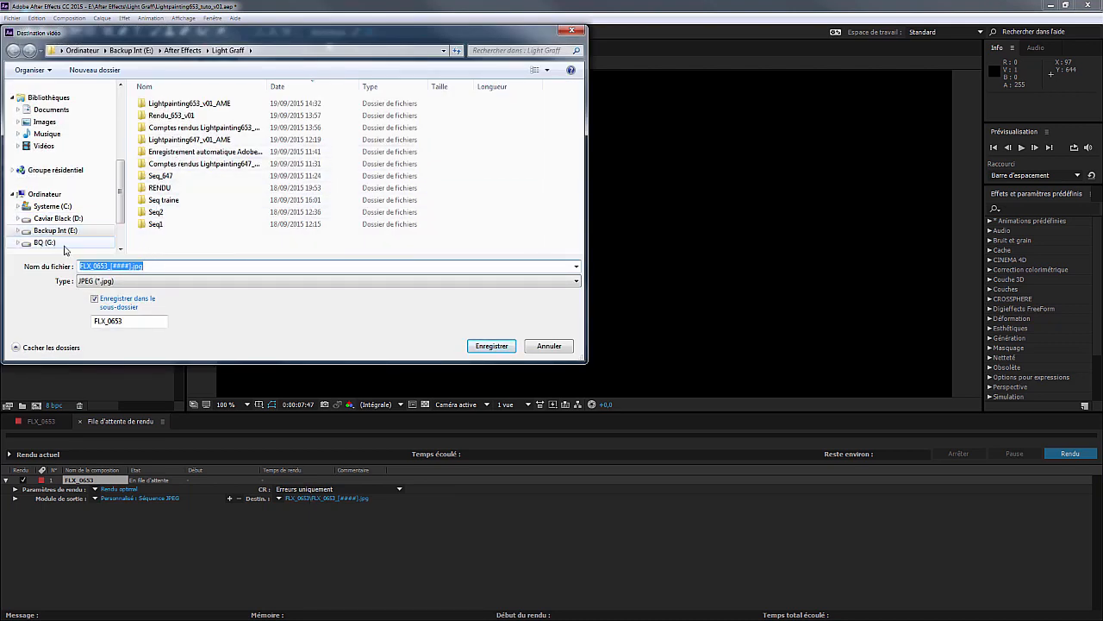
left_click(95, 70)
type("seqtuto")
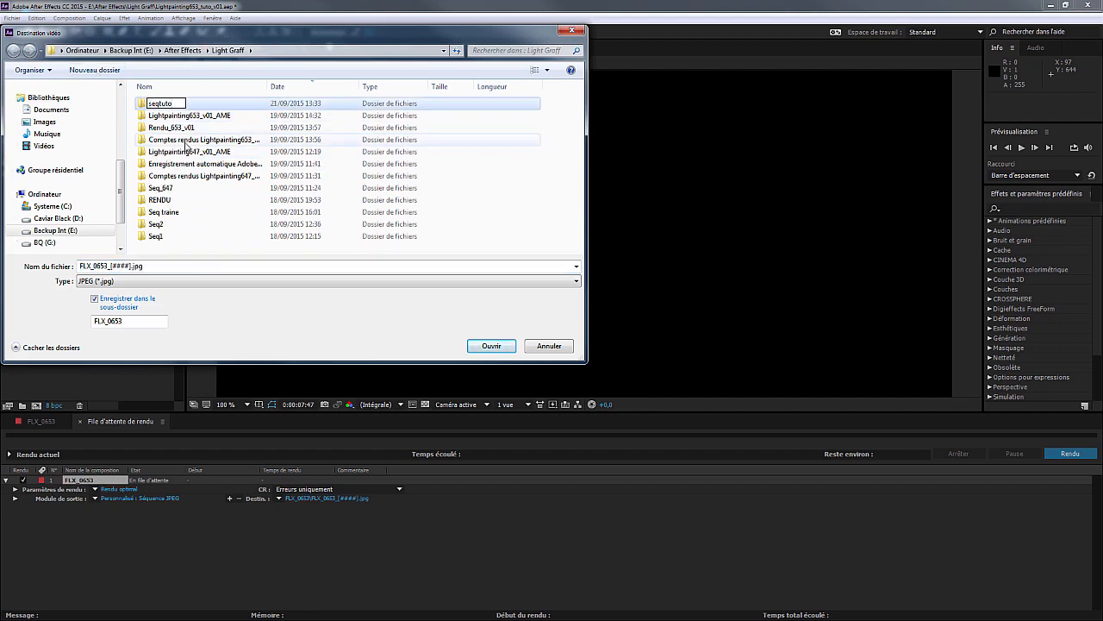
left_click(492, 349)
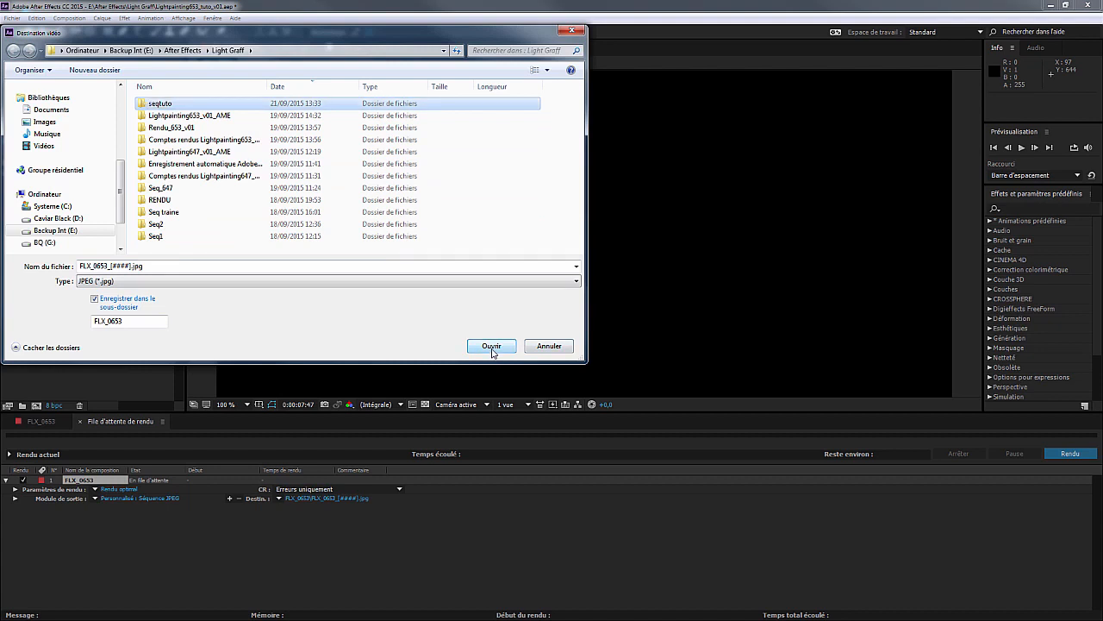
left_click(492, 349)
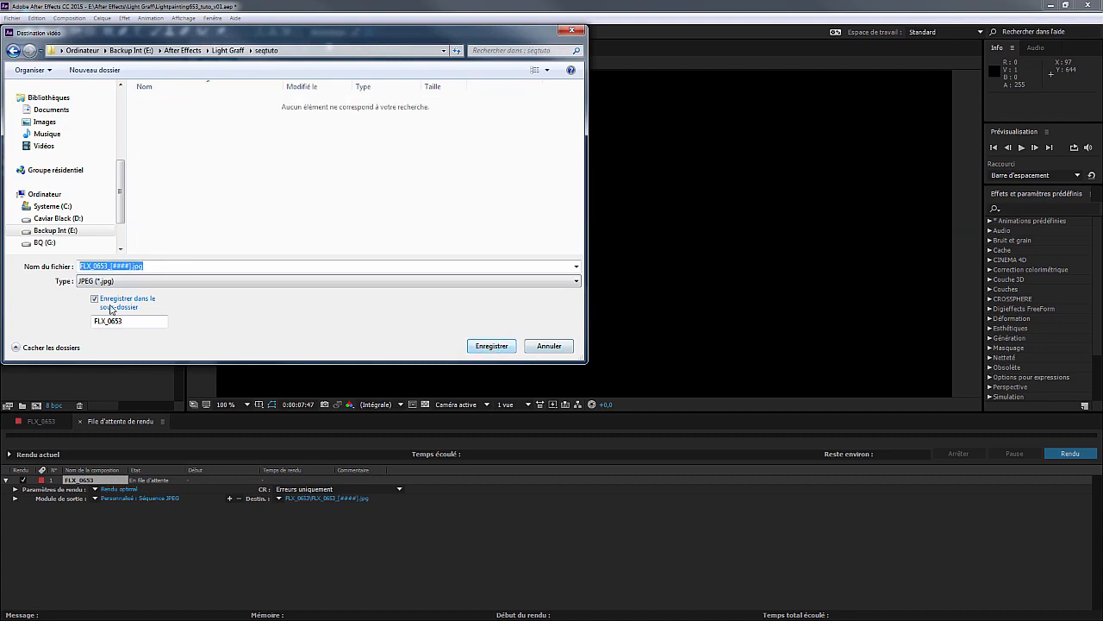
left_click(490, 345)
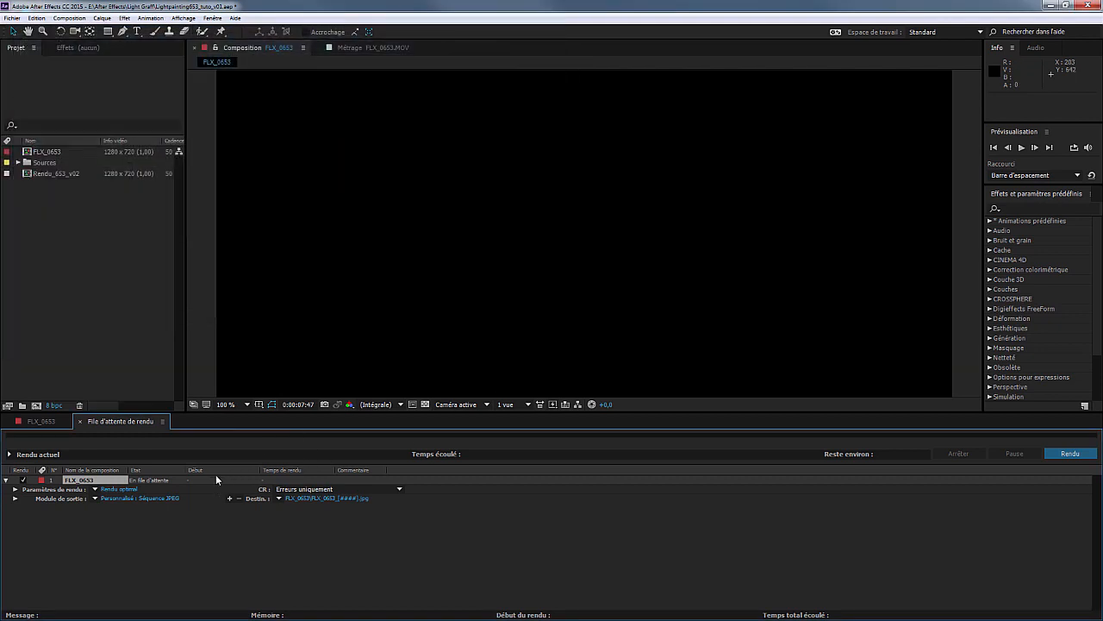
- Set the output module's post-render action to Importation and render the queued composition
left_click(141, 499)
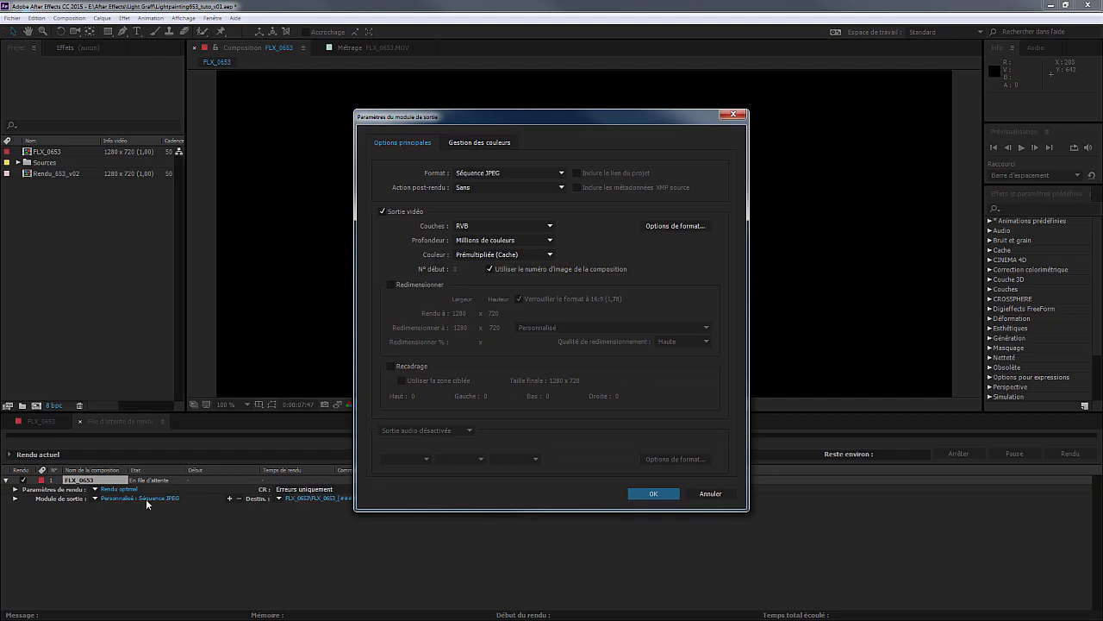
left_click(471, 186)
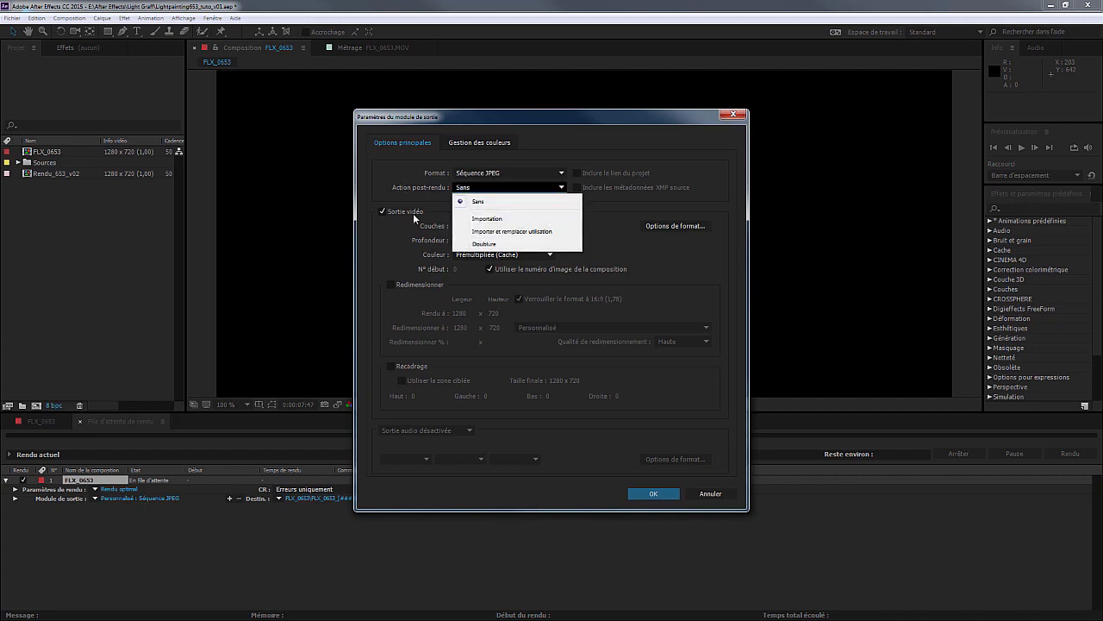
left_click(470, 220)
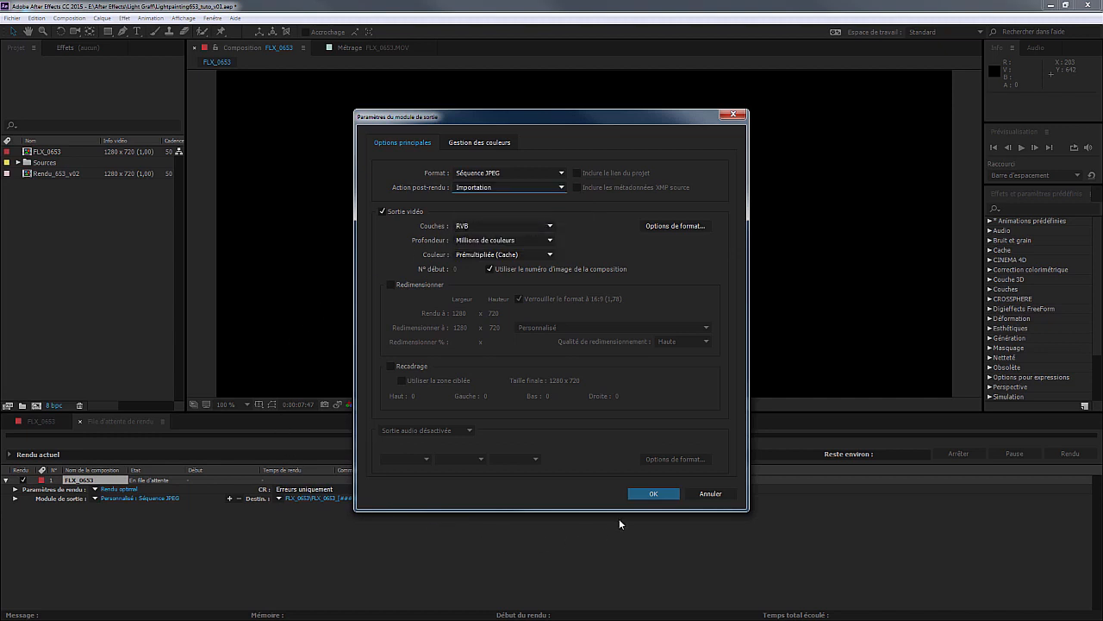
left_click(653, 494)
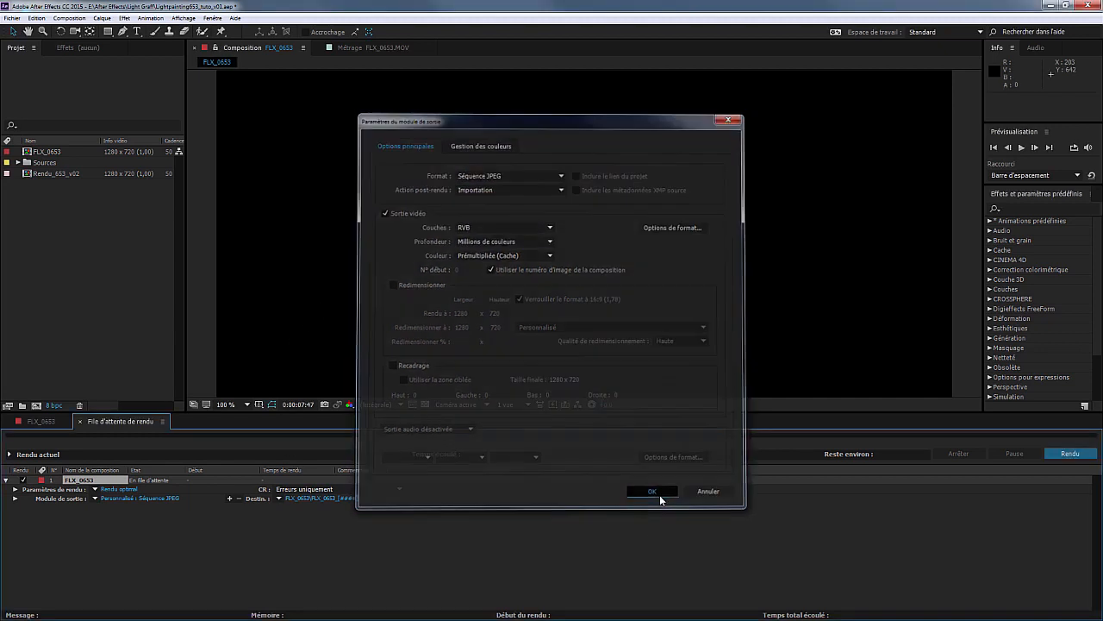
left_click(1069, 453)
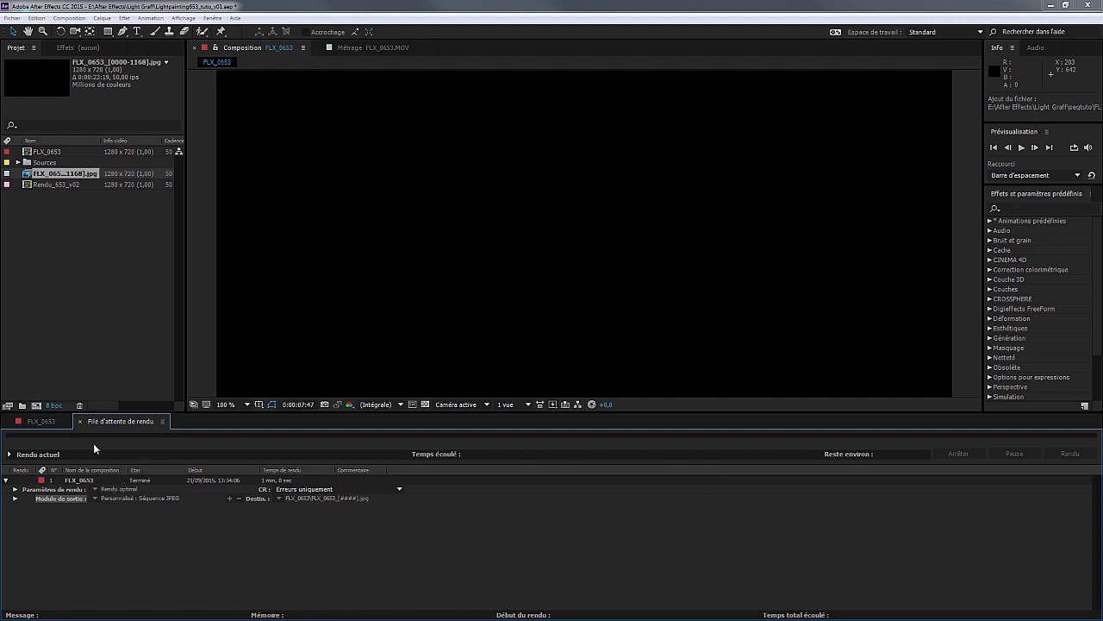
- Return to the FLX_0653 composition, make the FLX_0653.MOV layer visible and move the current time to 0:00:03:11
left_click(41, 422)
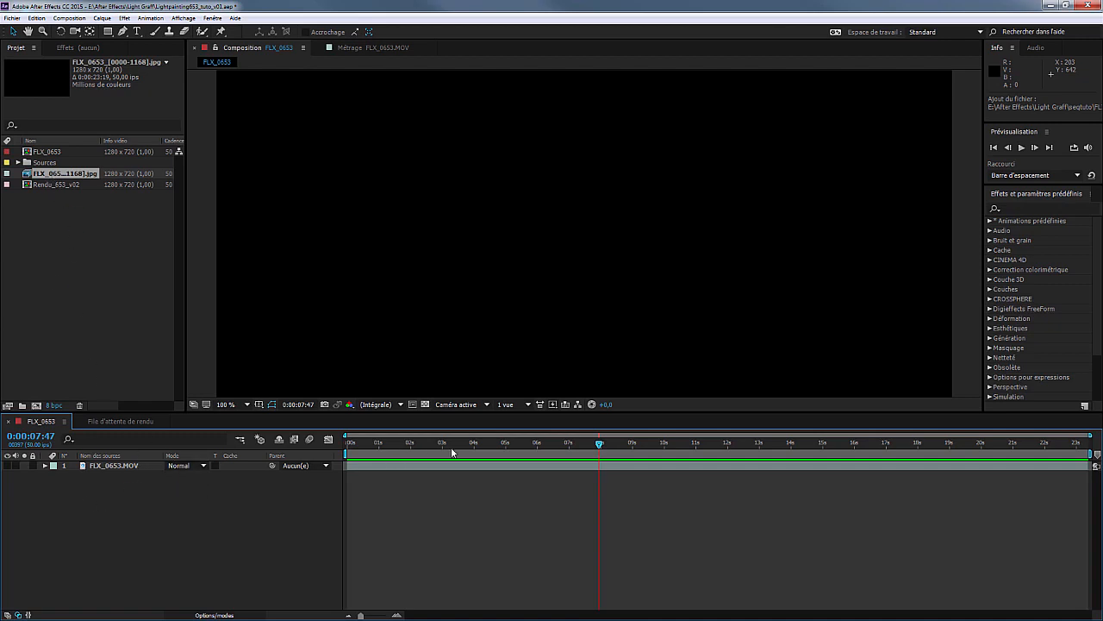
left_click(8, 466)
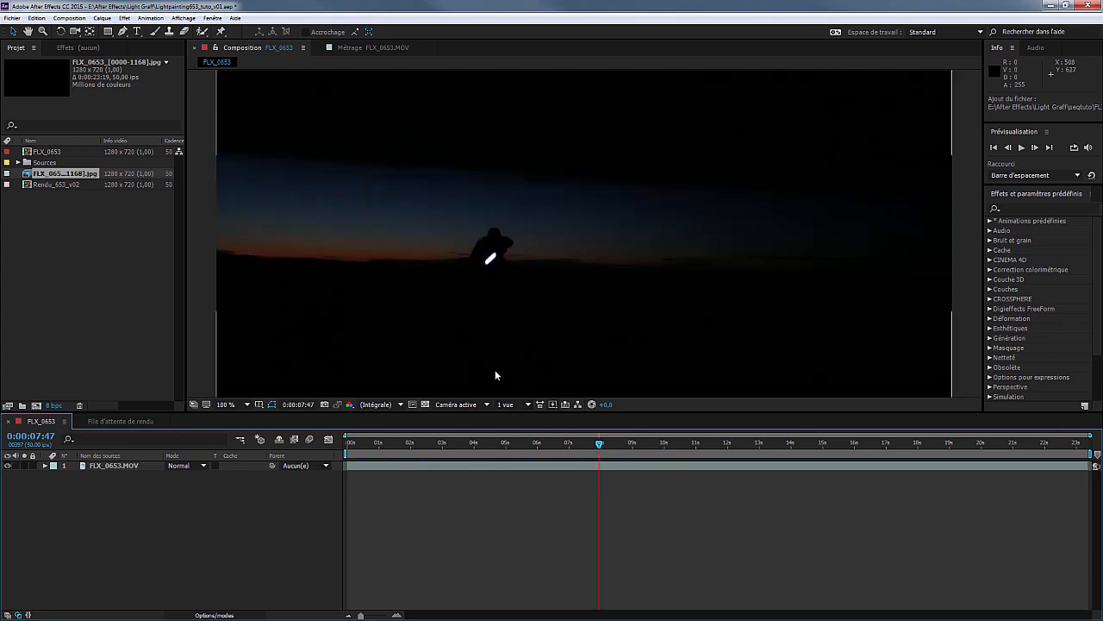
left_click_drag(609, 445, 450, 454)
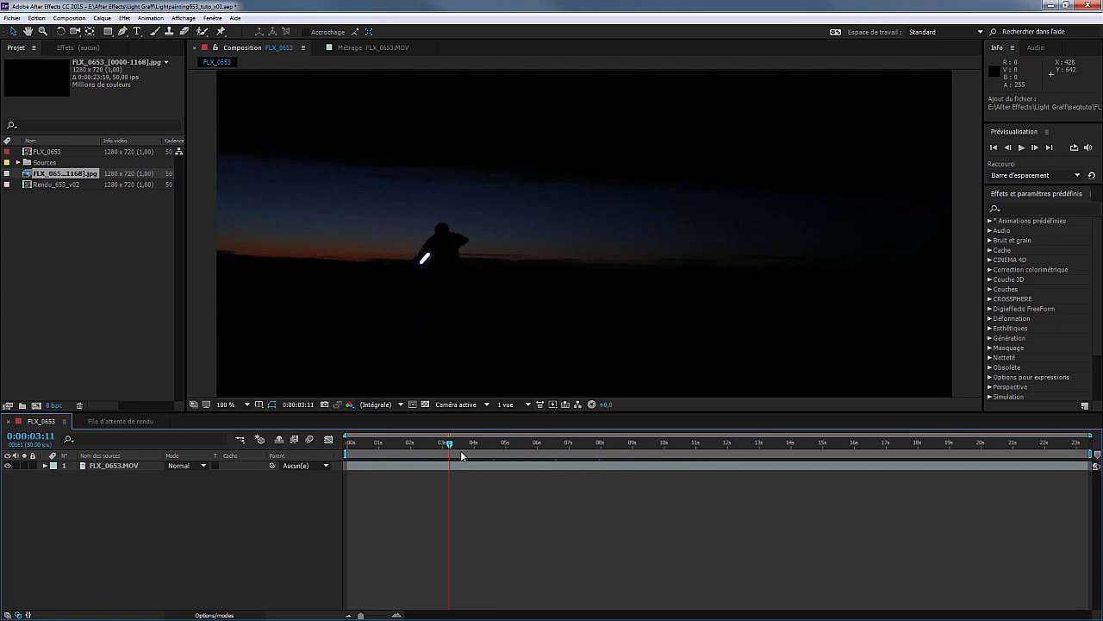
- Apply the Niveaux effect to the FLX_0653.MOV layer and raise its input black to 125 to isolate the light stick
left_click(113, 466)
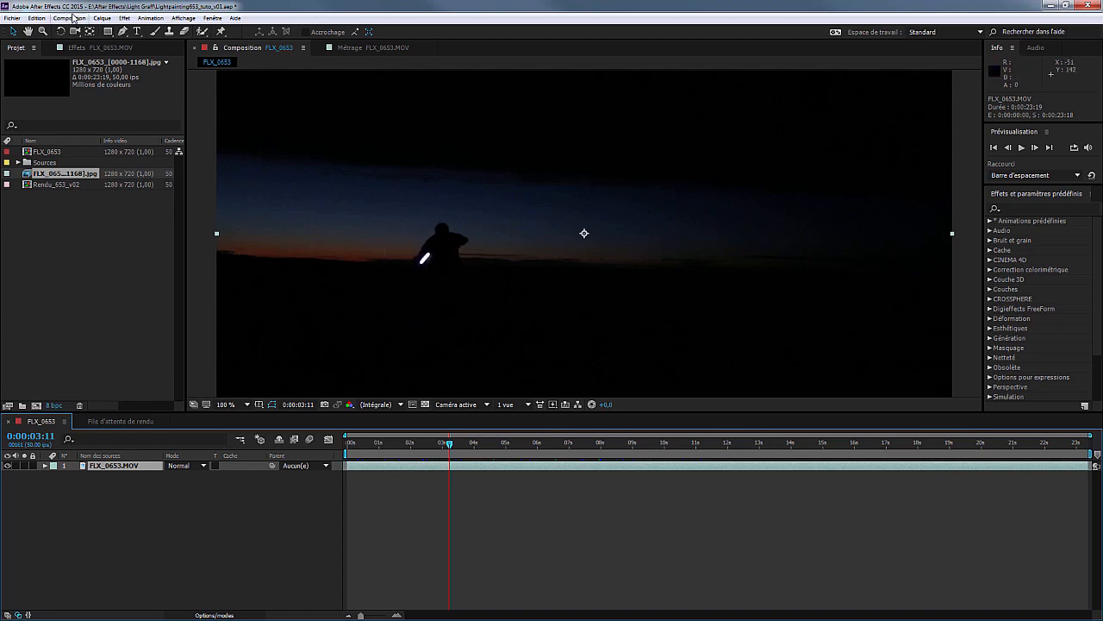
left_click(128, 19)
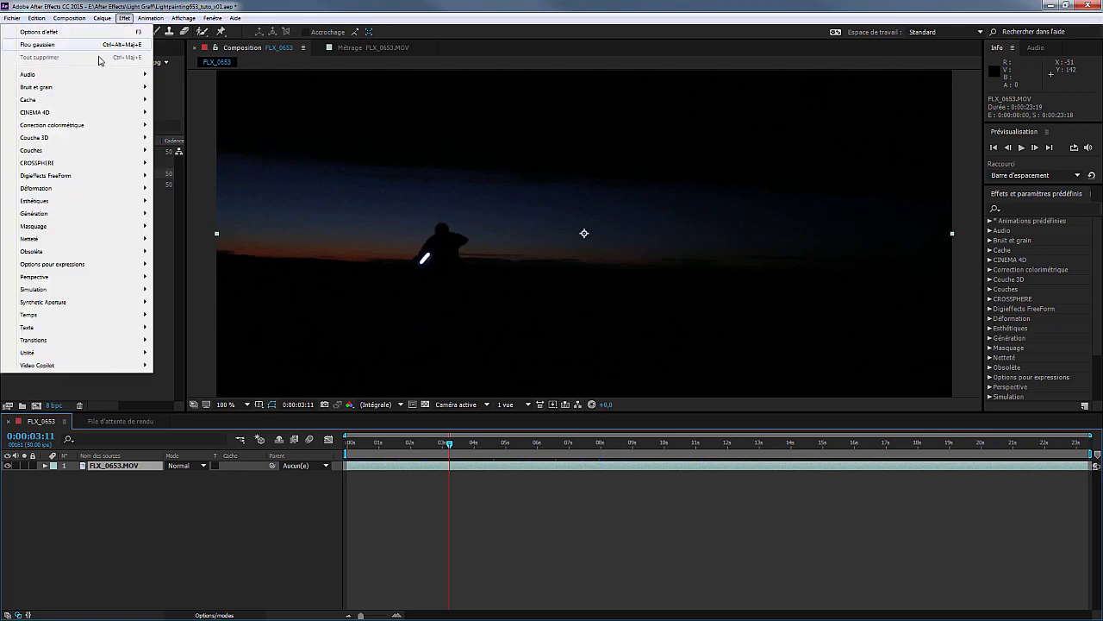
mouse_move(76, 127)
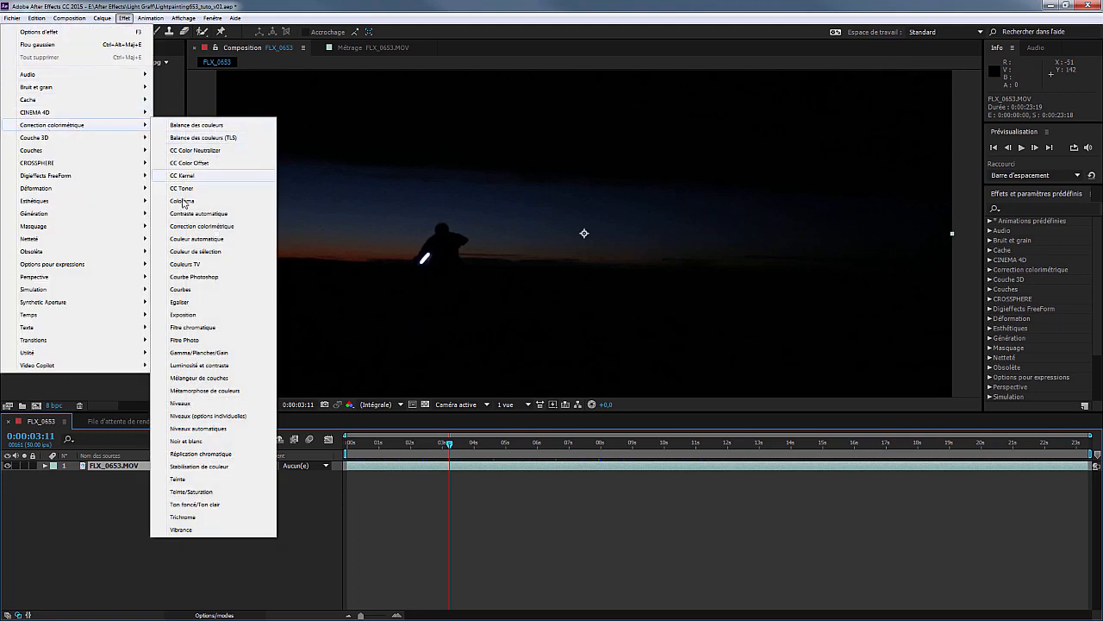
left_click(200, 407)
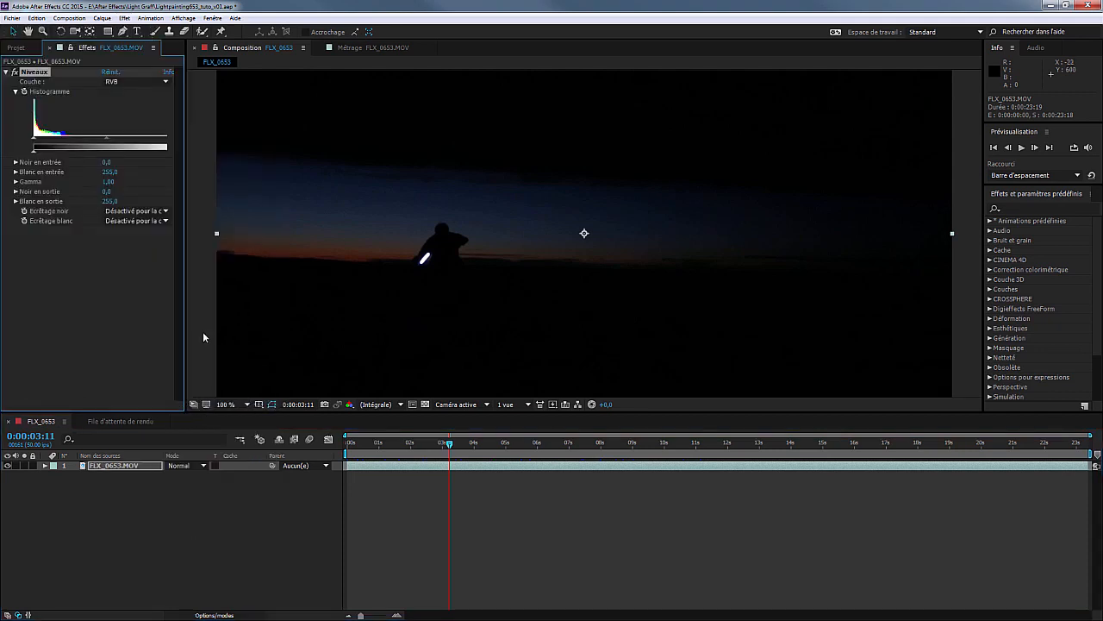
left_click_drag(44, 143, 106, 144)
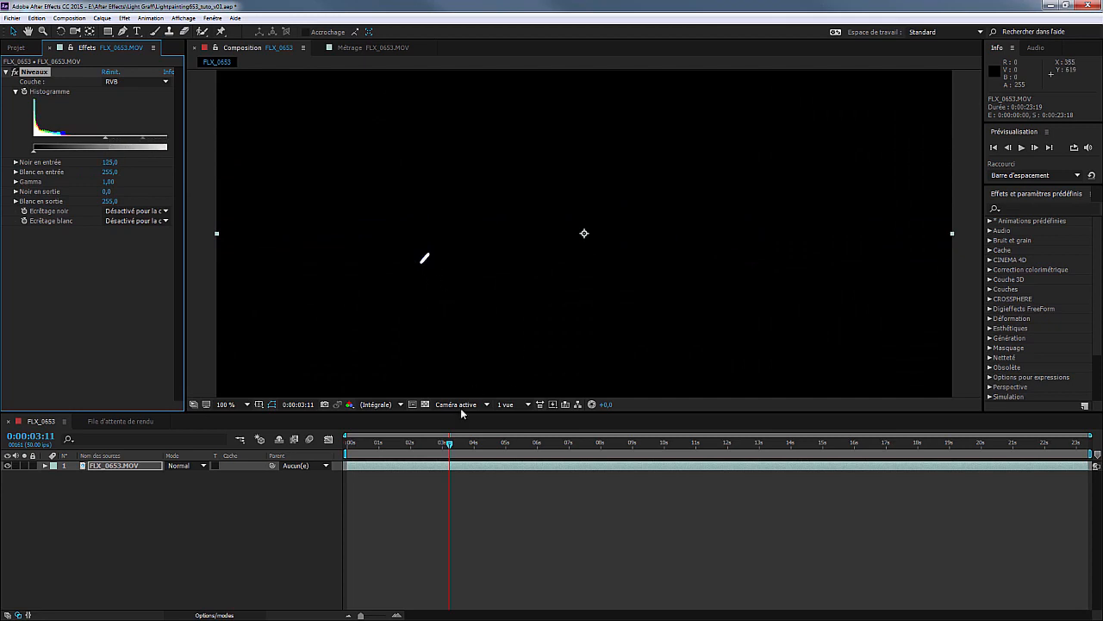
left_click(121, 467)
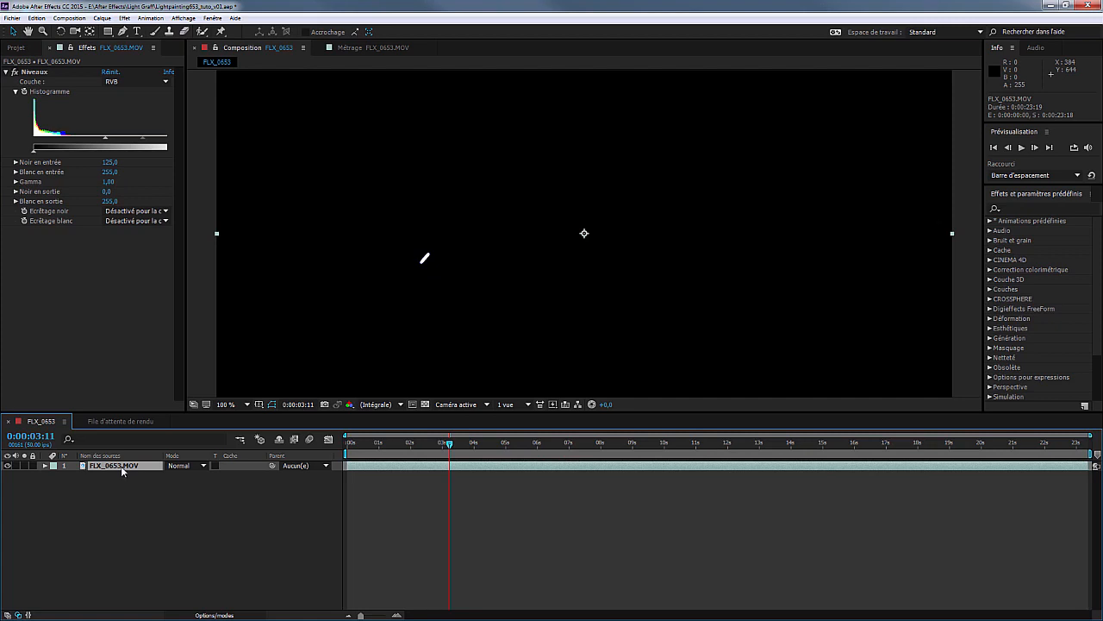
- Duplicate the FLX_0653.MOV layer and set the upper copy's blending mode to Addition
key("ctrl+d")
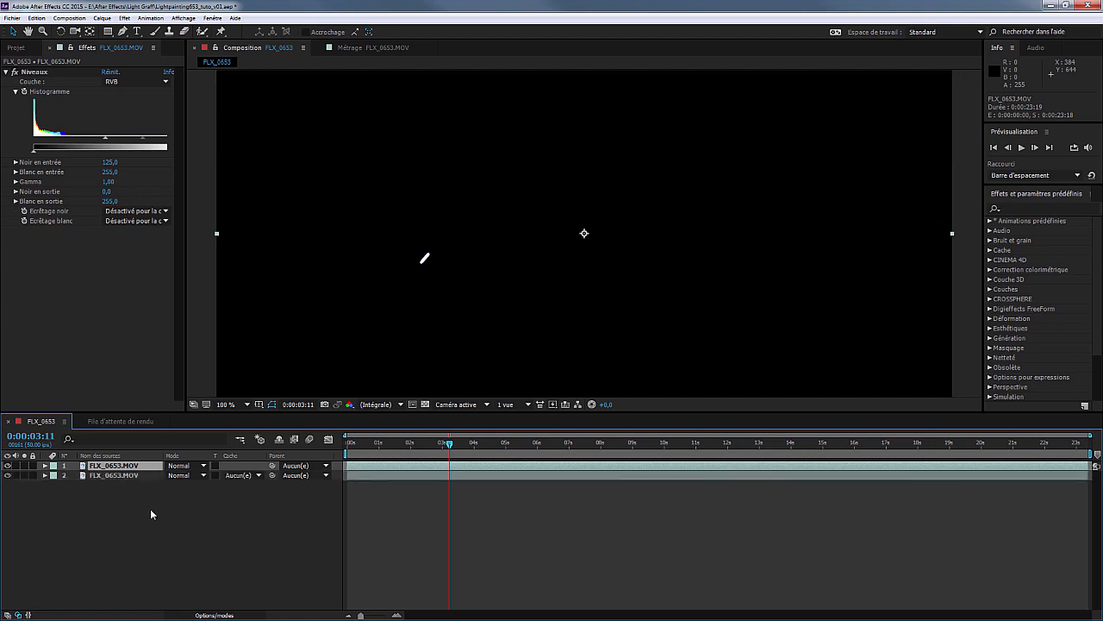
left_click(183, 465)
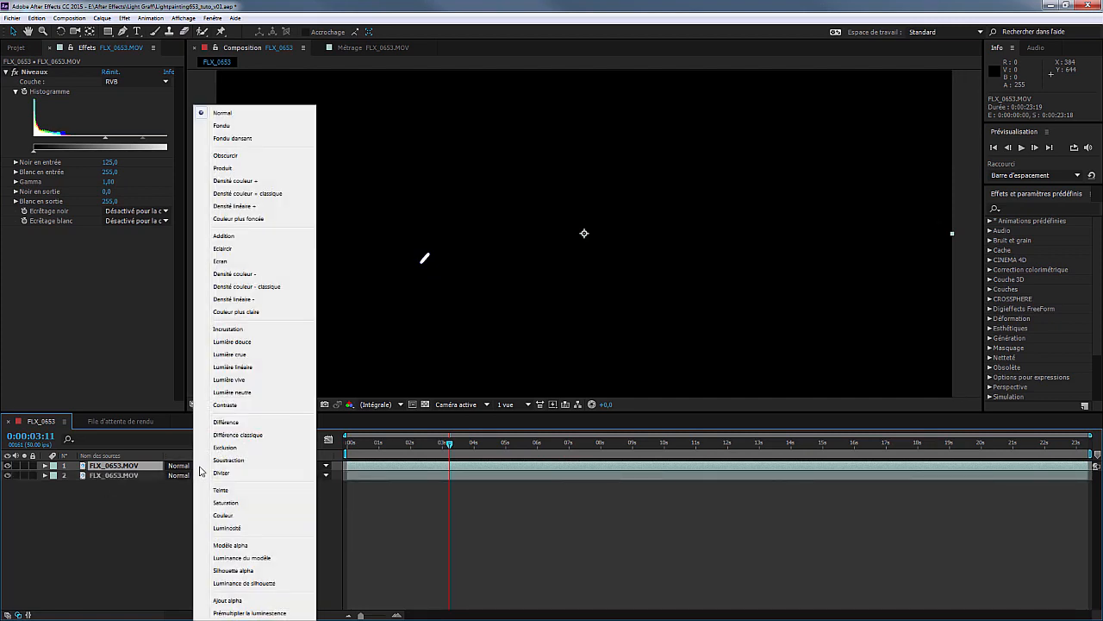
left_click(238, 237)
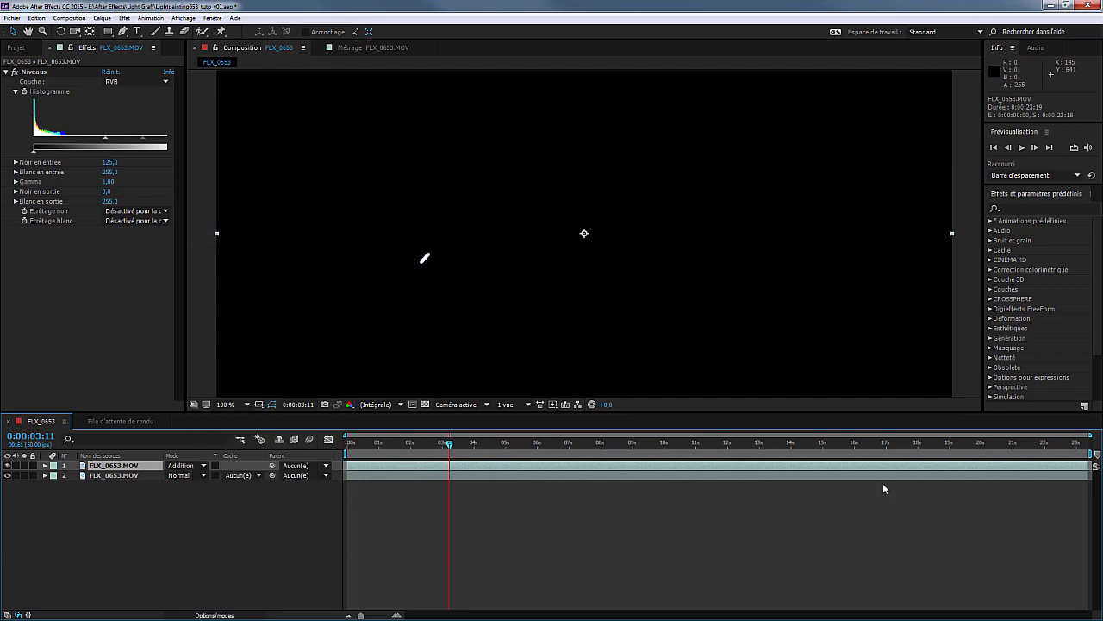
- Shift the upper FLX_0653.MOV copy one frame later so it starts at 0:00:00:01, and check the first frames
left_click_drag(446, 443, 303, 450)
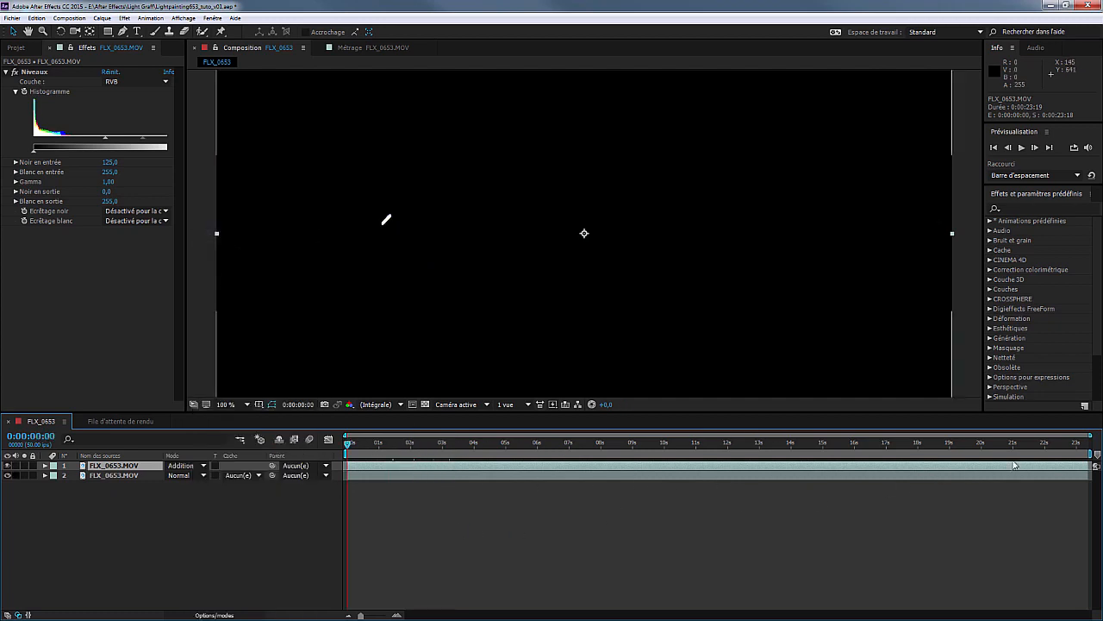
left_click_drag(1091, 436, 367, 449)
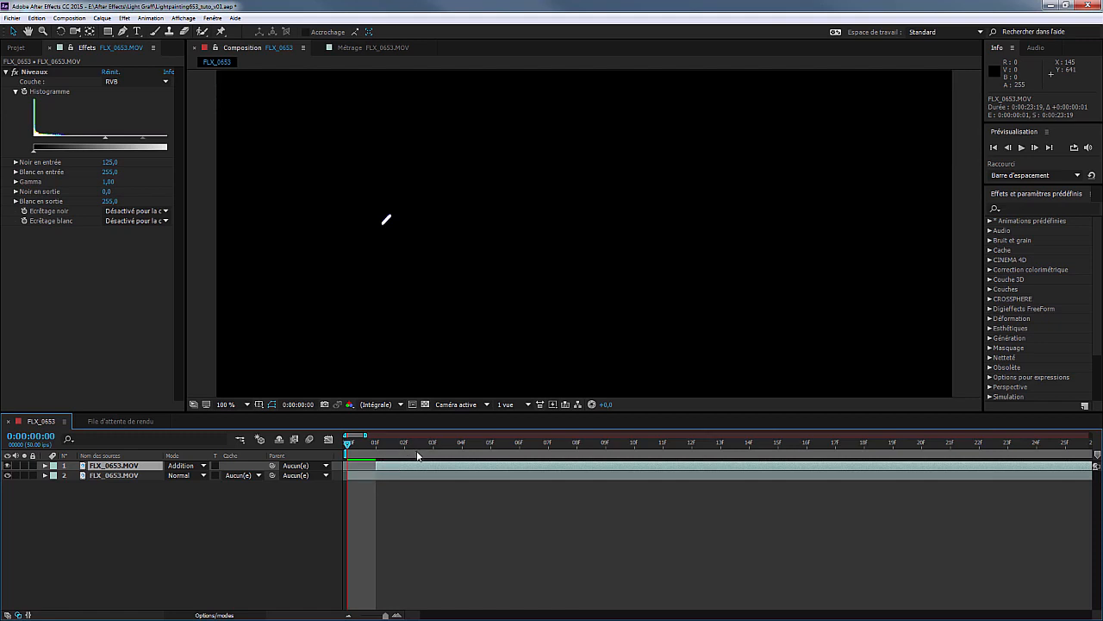
left_click_drag(382, 444, 582, 447)
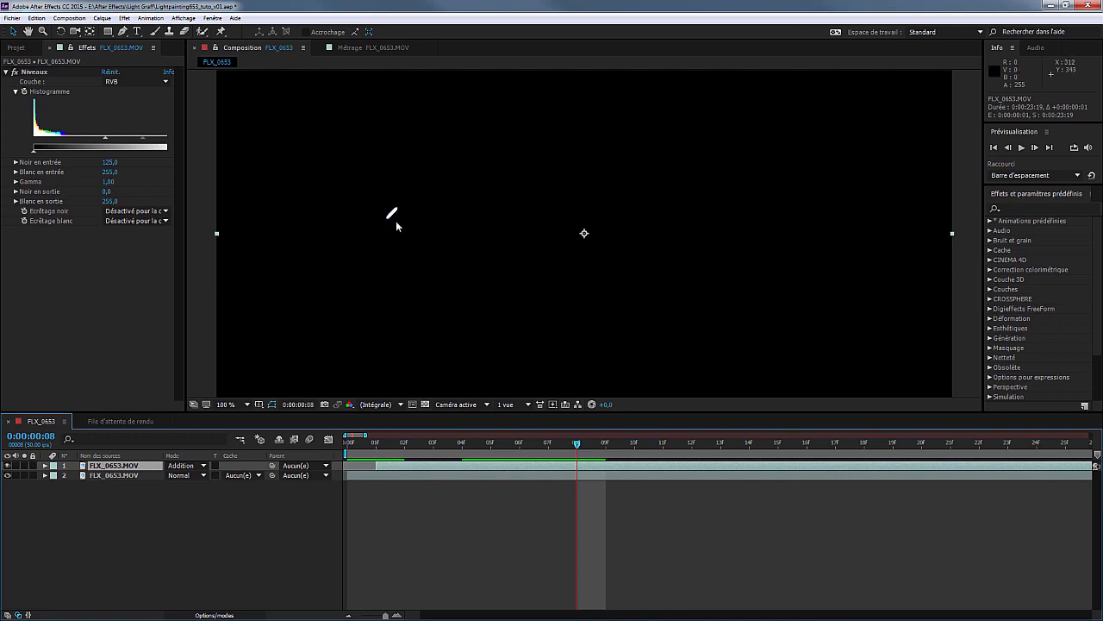
- Add the FLX_0653_[0000-1168].jpg sequence as the top layer starting at 0:00:00:02 and set its blending mode to Addition
left_click_drag(589, 455, 402, 444)
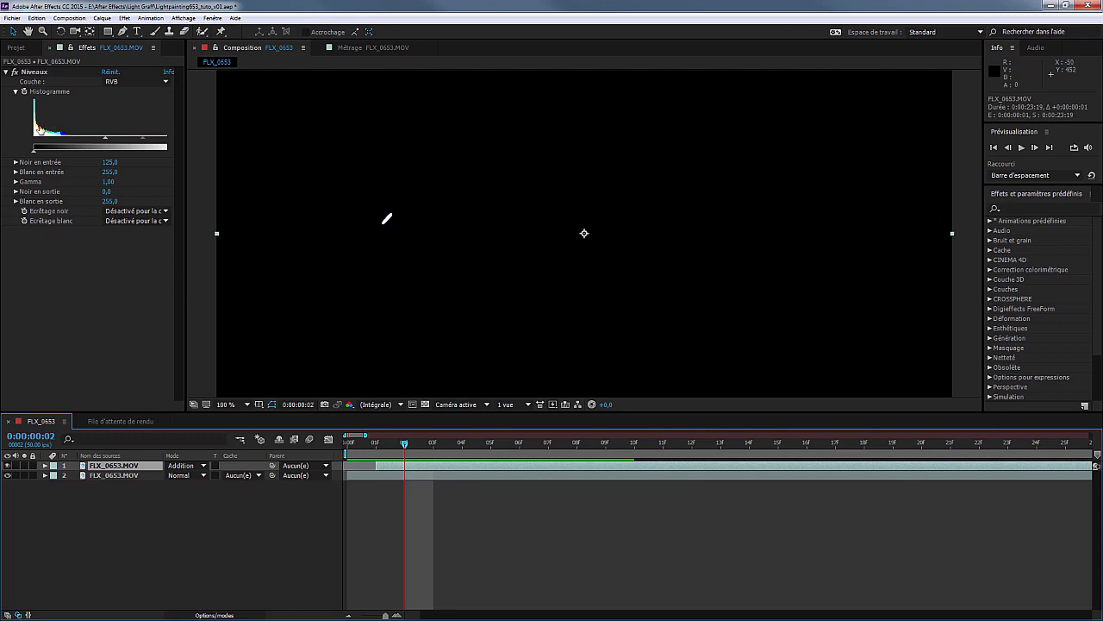
left_click(17, 47)
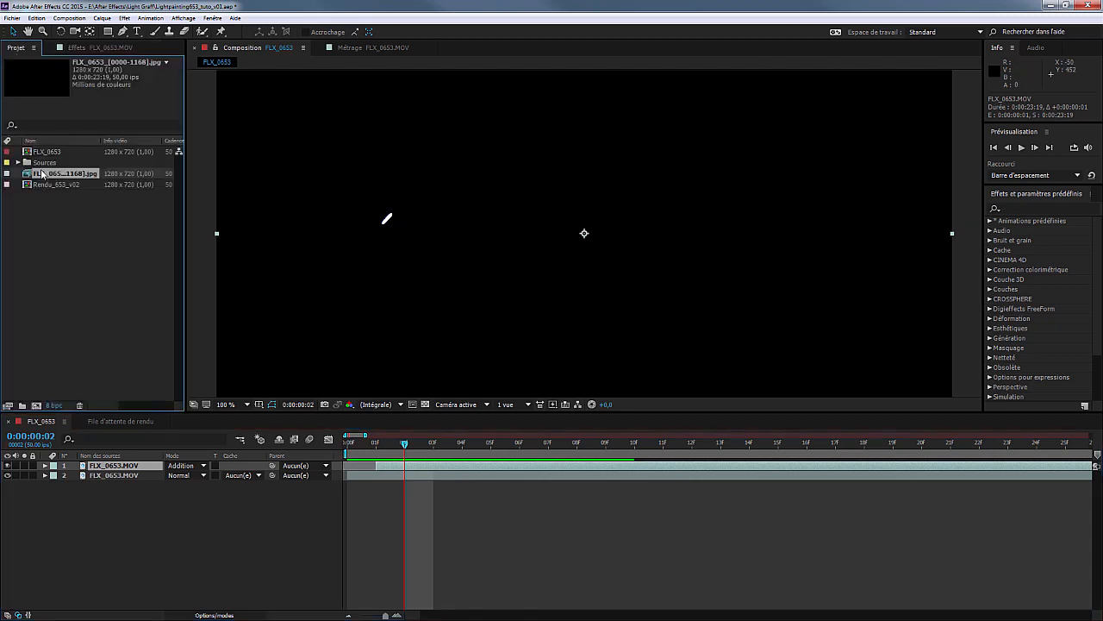
left_click_drag(43, 174, 415, 466)
left_click(190, 466)
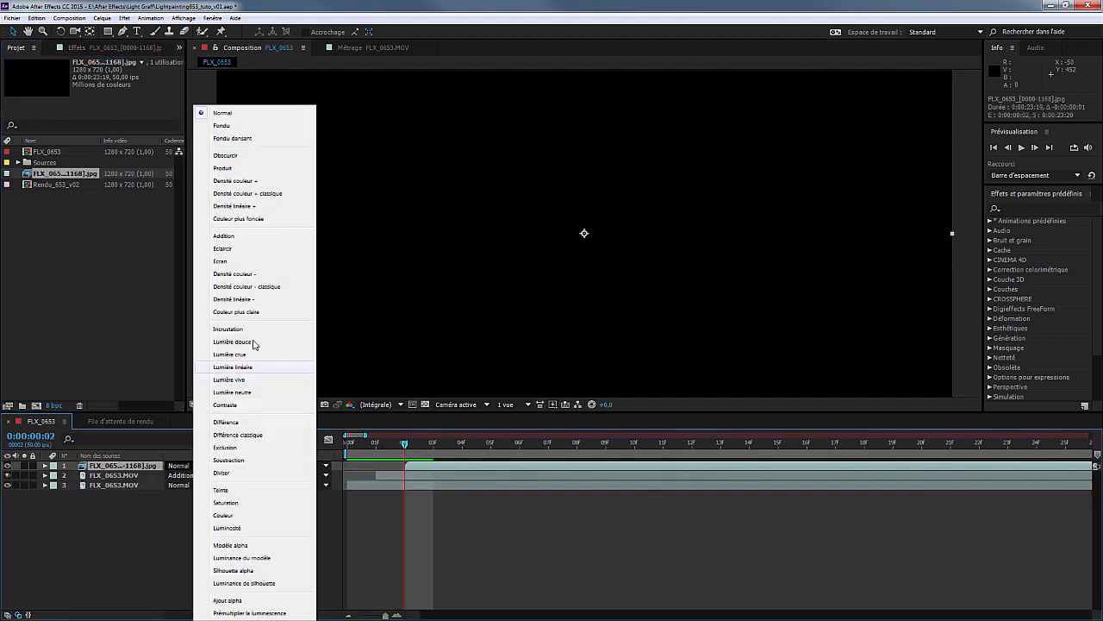
left_click(245, 244)
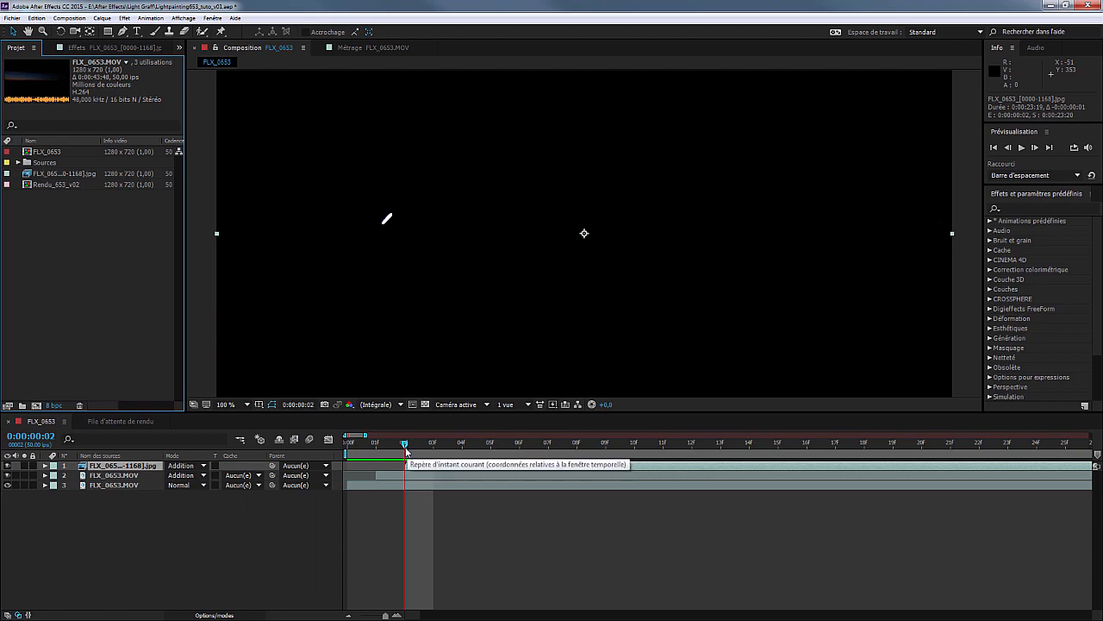
- Return the current time to 0:00:00:00 and duplicate the finished FLX_0653 render item, keeping its file name
left_click_drag(403, 445, 340, 446)
left_click(116, 421)
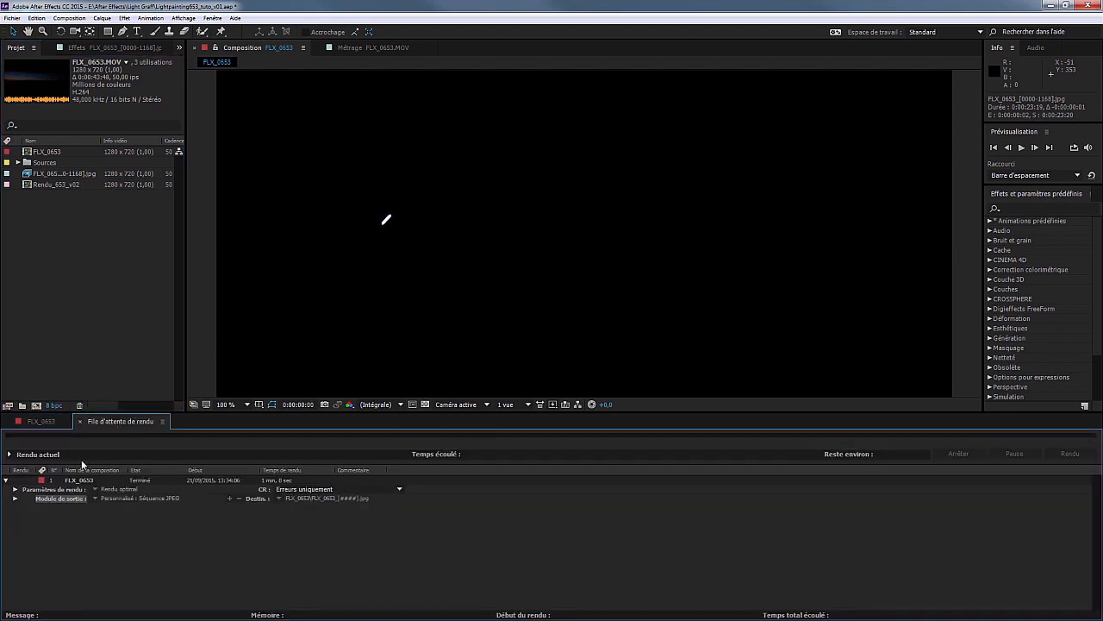
left_click(81, 483)
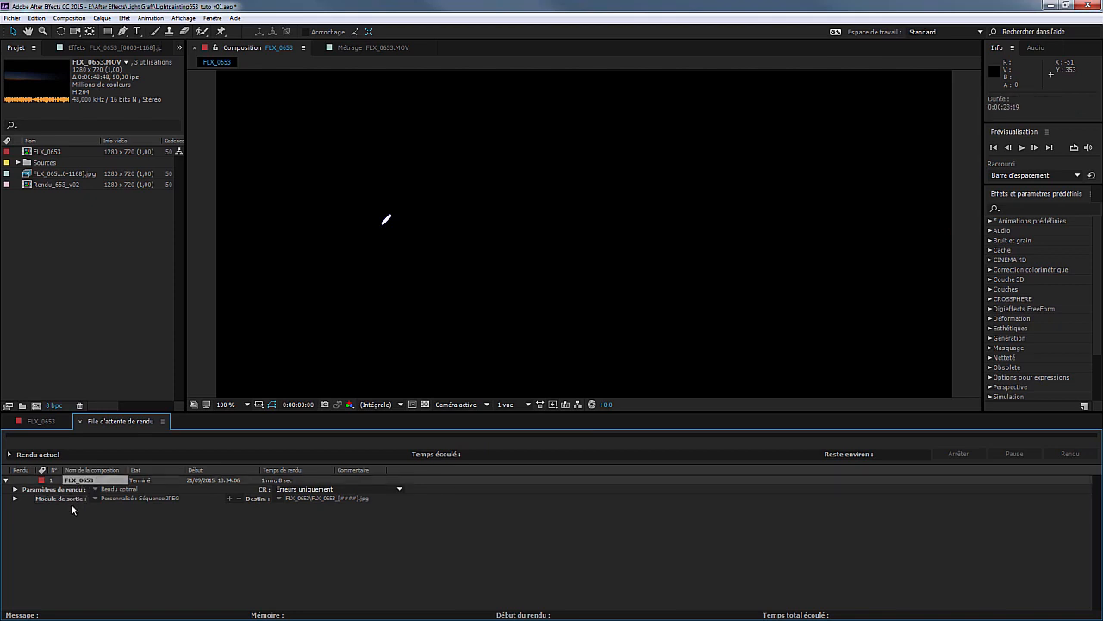
left_click(35, 18)
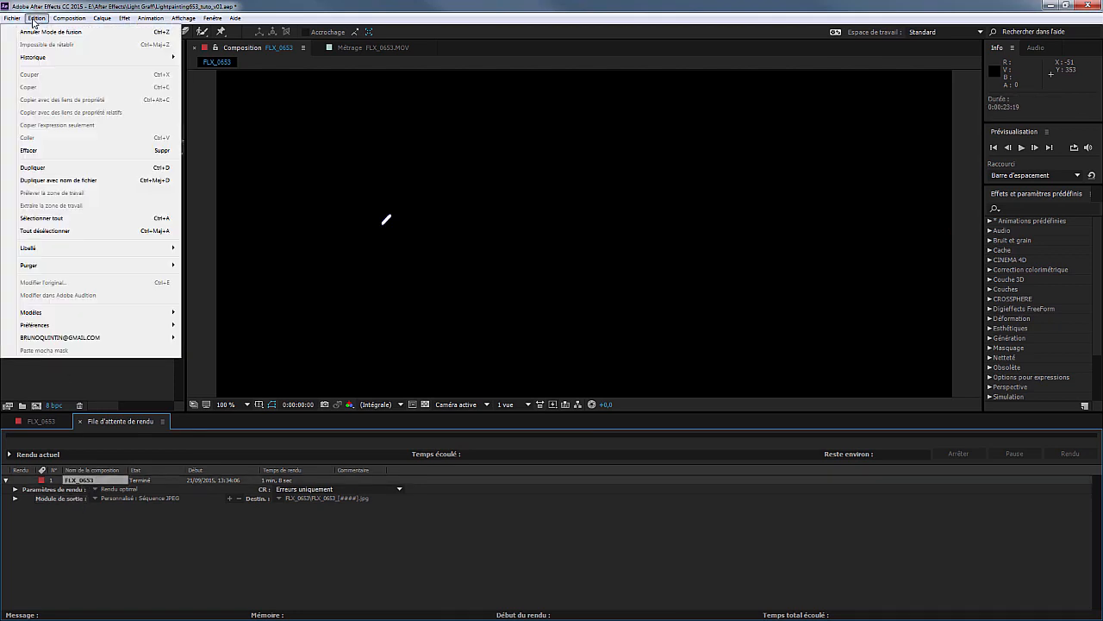
left_click(71, 182)
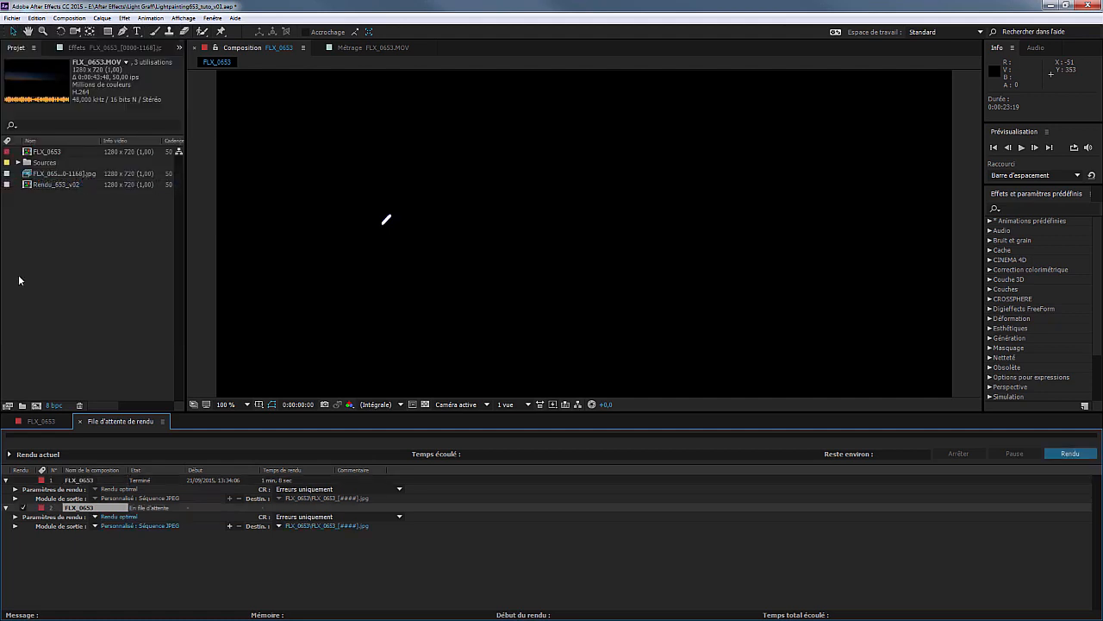
- Check the duplicated item's output folder seqtuto\FLX_0653 and render it over the existing JPEG sequence
left_click(15, 526)
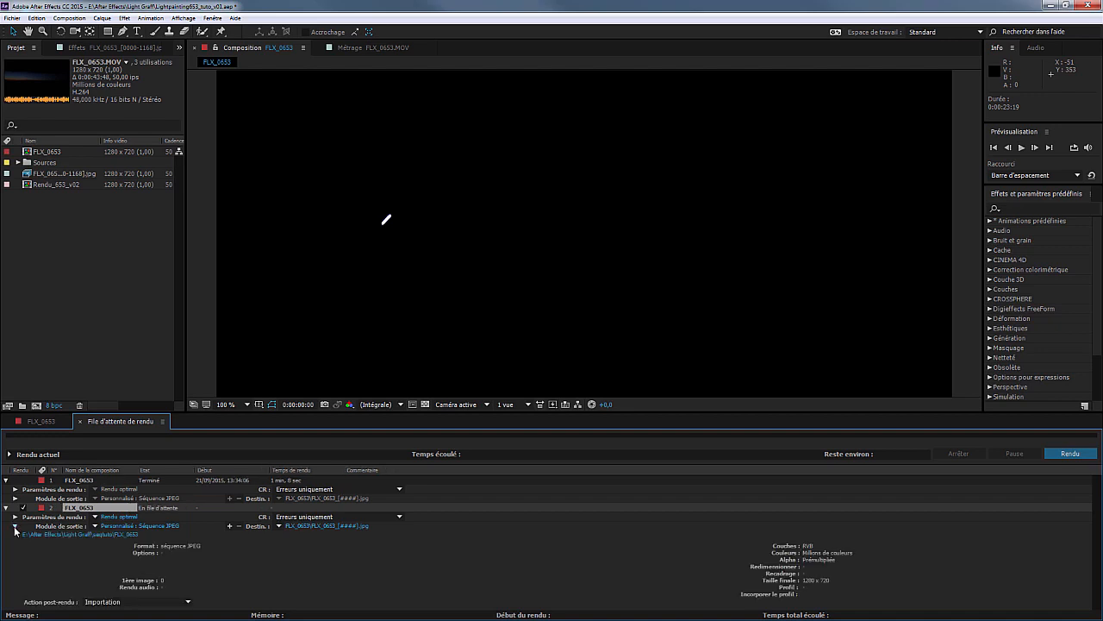
left_click(58, 531)
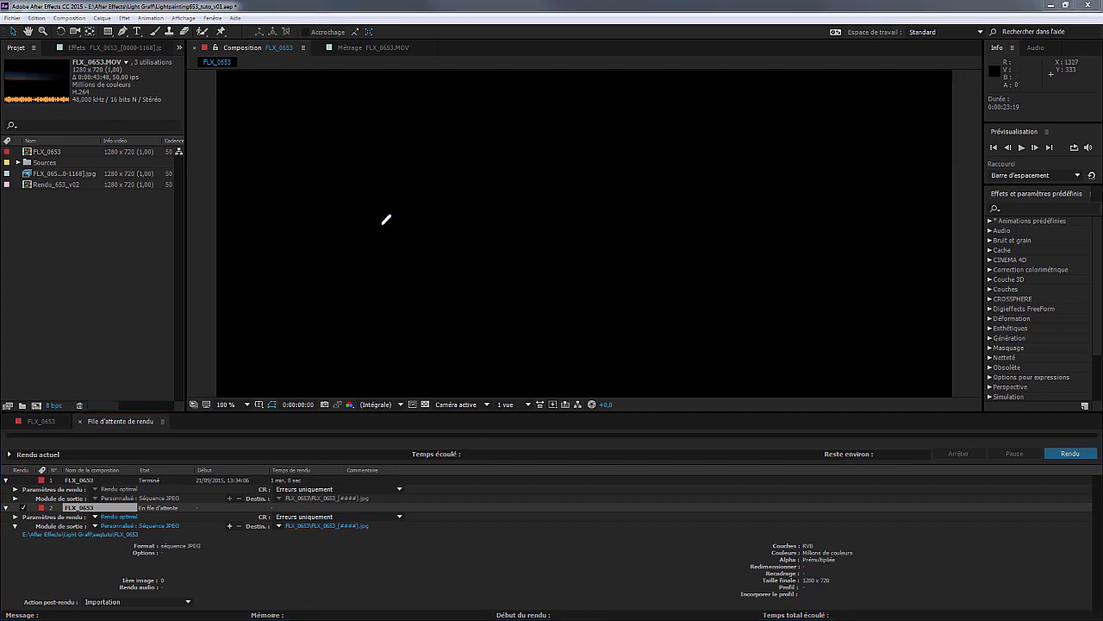
left_click(853, 203)
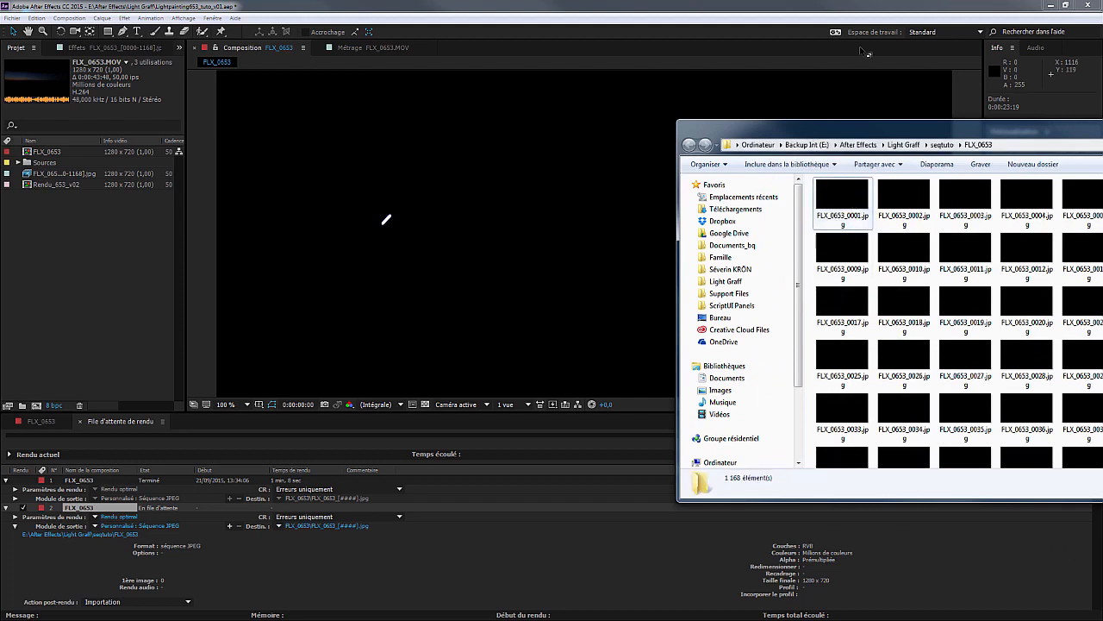
left_click(877, 6)
left_click(1070, 453)
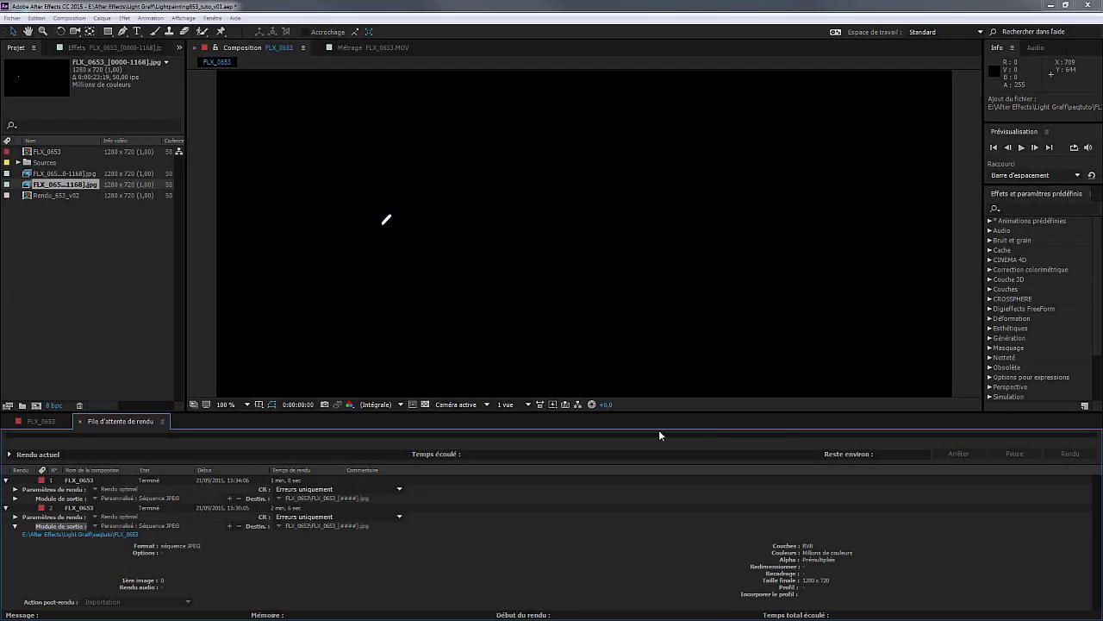
- Compare the two imported JPEG sequences in the project and remove the unused footage
left_click(83, 506)
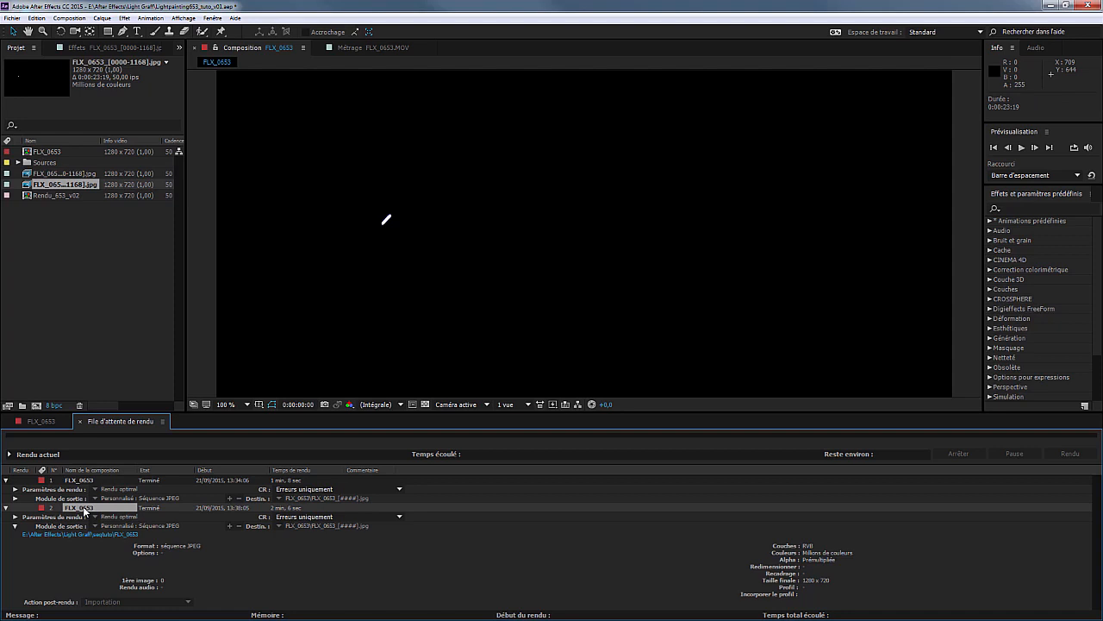
left_click(59, 175)
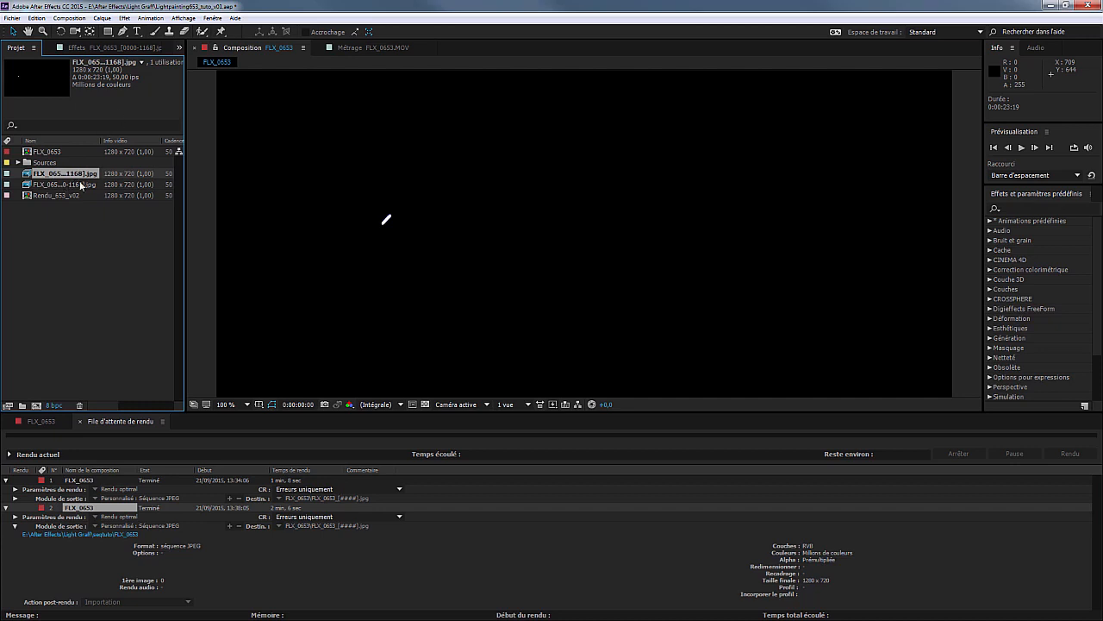
left_click(71, 186)
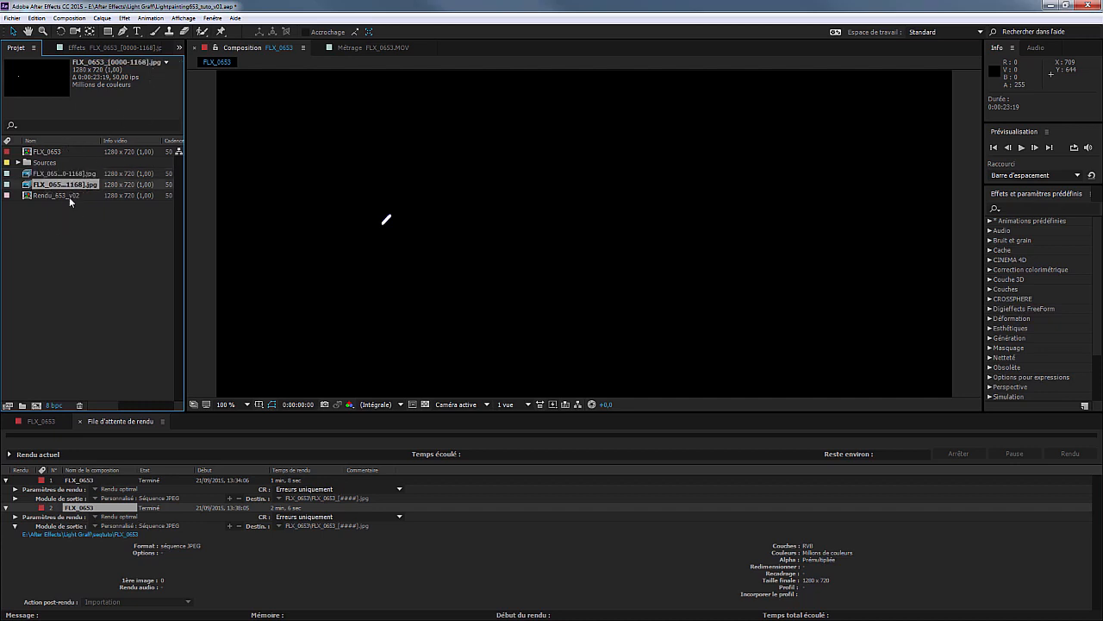
left_click(64, 173)
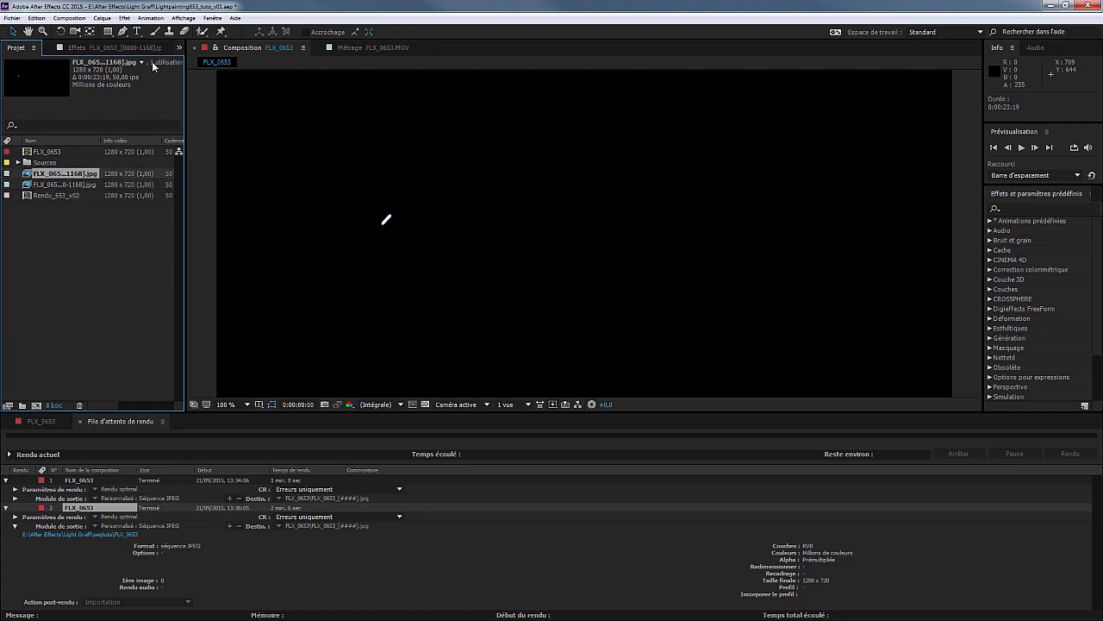
left_click(12, 19)
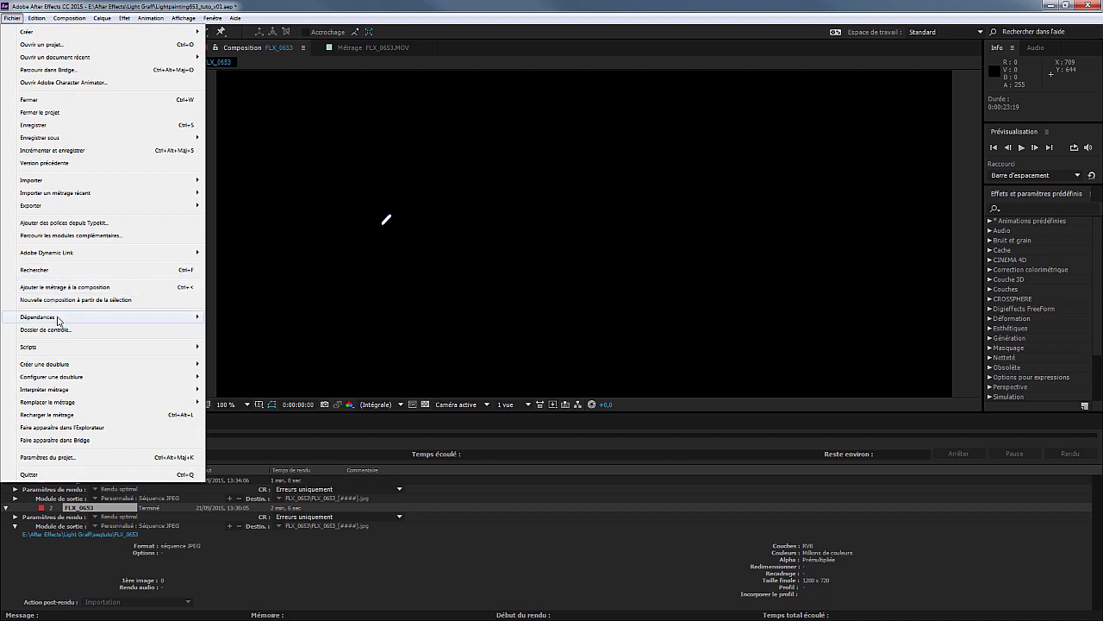
mouse_move(61, 319)
left_click(282, 348)
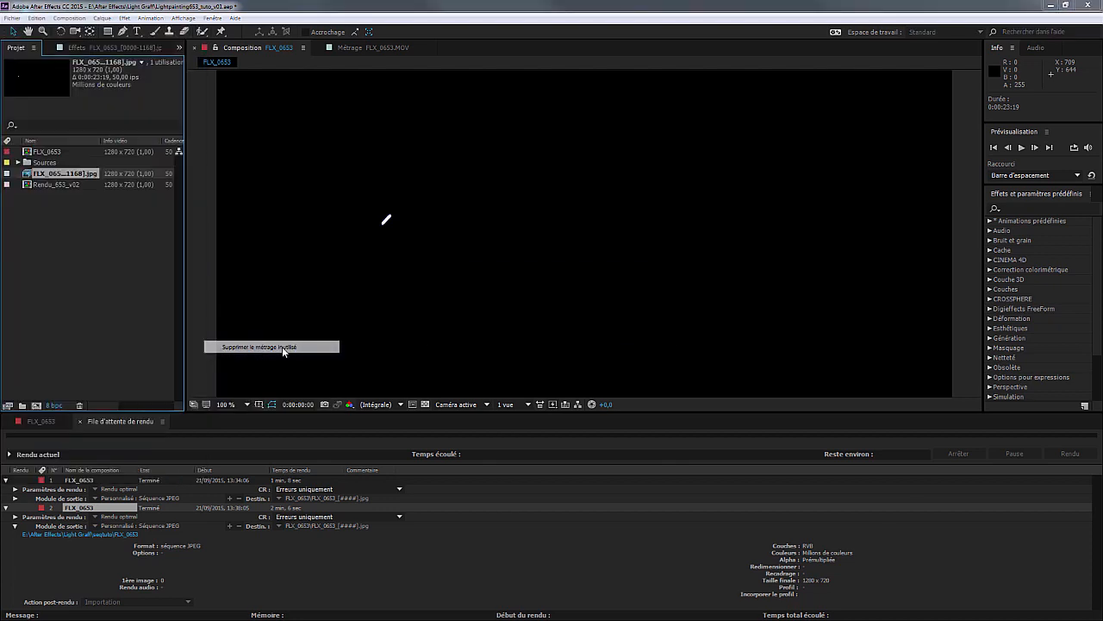
left_click(651, 331)
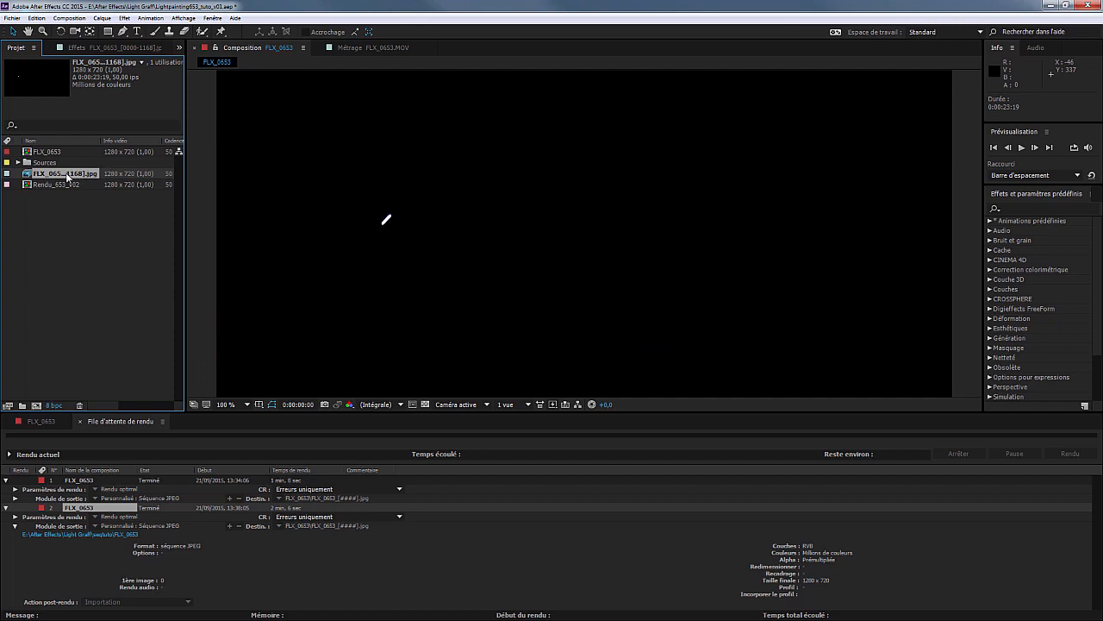
- Open the remaining JPEG sequence as footage and scrub through it to the last frame
double_click(67, 175)
left_click(197, 379)
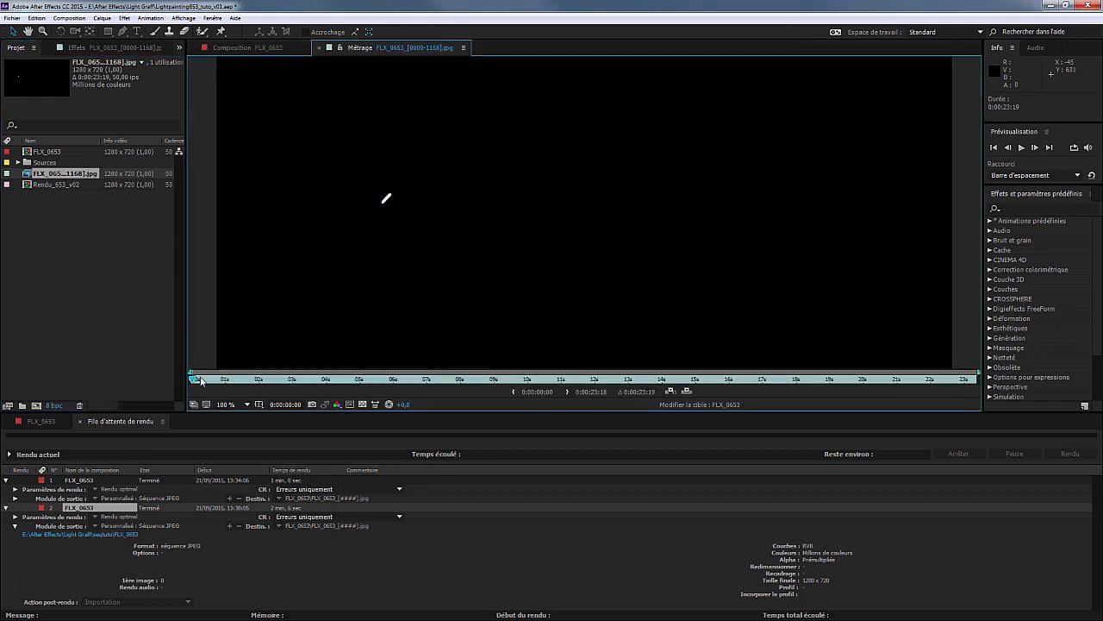
mouse_move(199, 380)
left_mouse_down()
mouse_move(462, 397)
mouse_move(991, 383)
left_mouse_up()
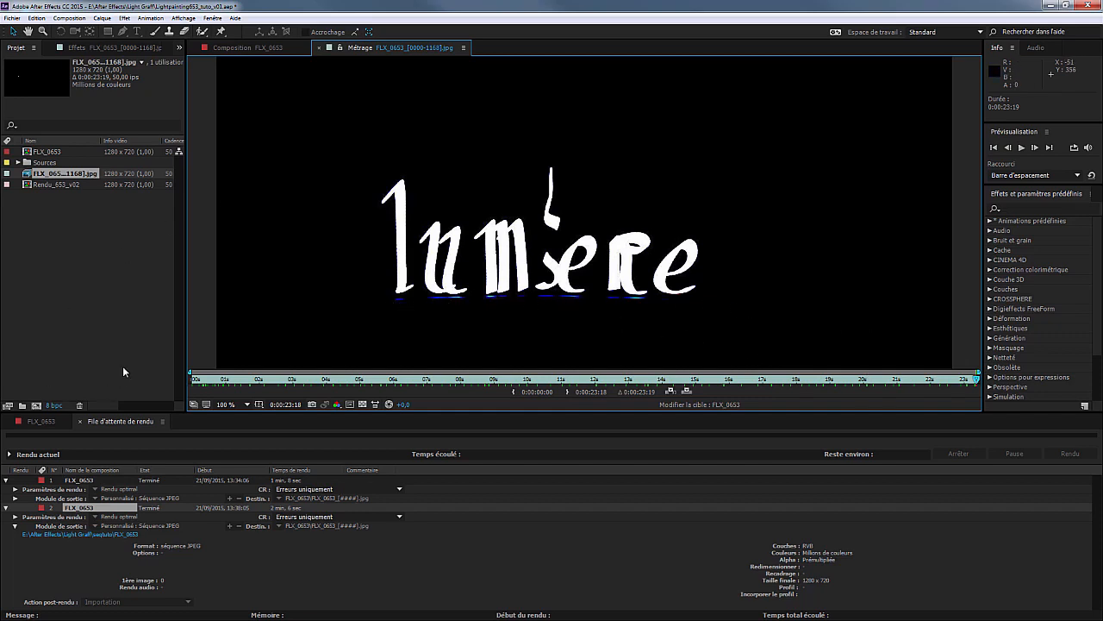
- Return to the start of the FLX_0653 composition and delete the FLX_0653.MOV copy that is offset by one frame
left_click(48, 422)
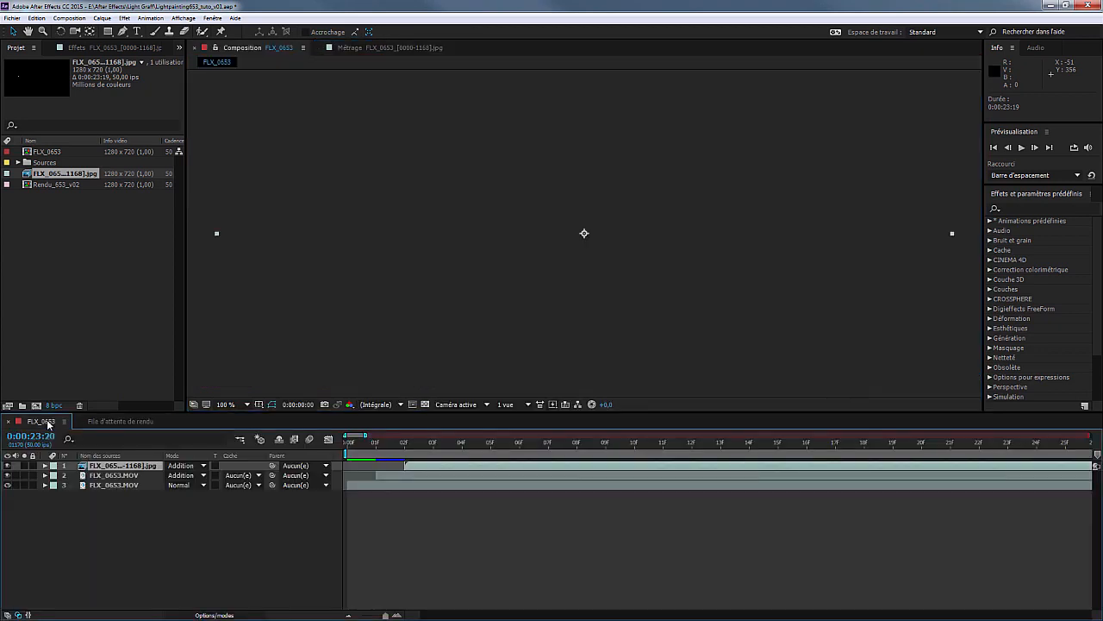
left_click_drag(377, 443, 325, 444)
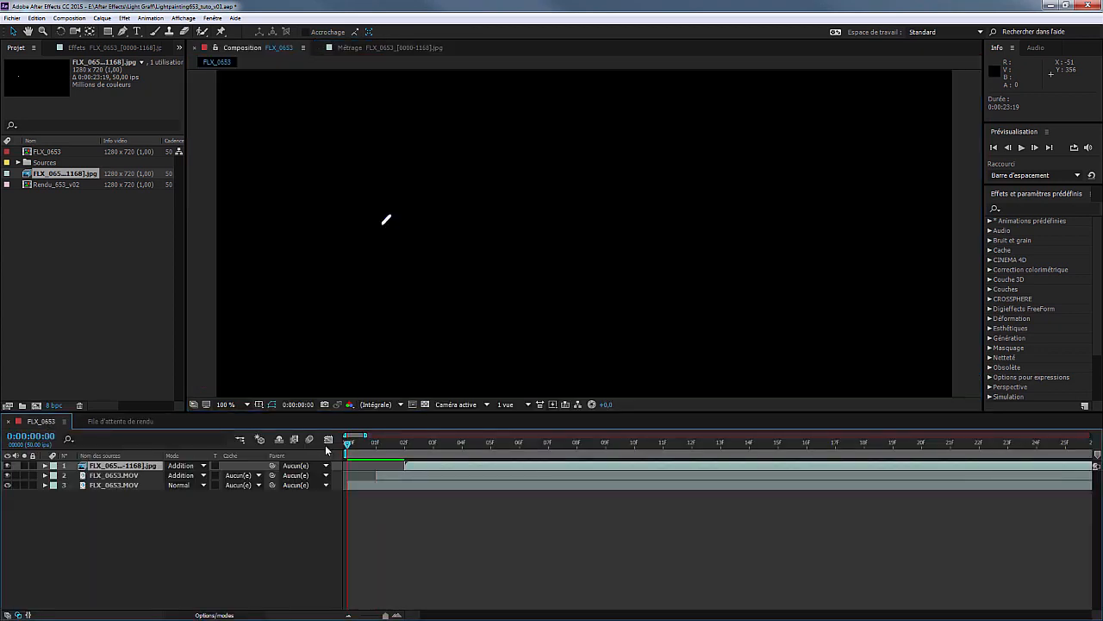
left_click(120, 476)
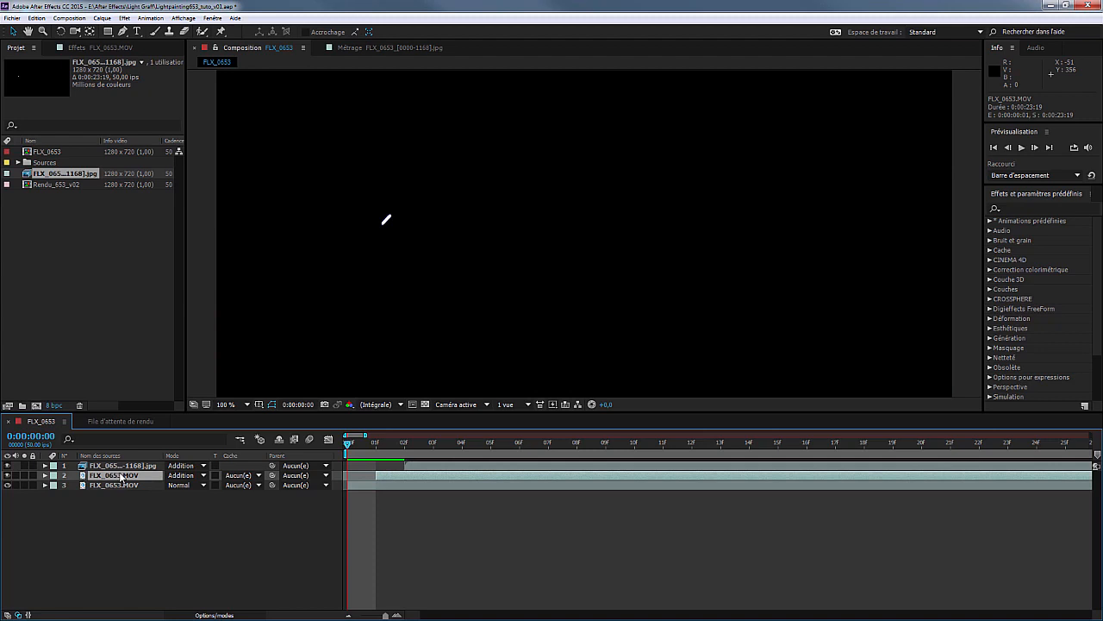
key("Delete")
- Remove the Niveaux effect from the remaining FLX_0653.MOV layer
left_click(90, 49)
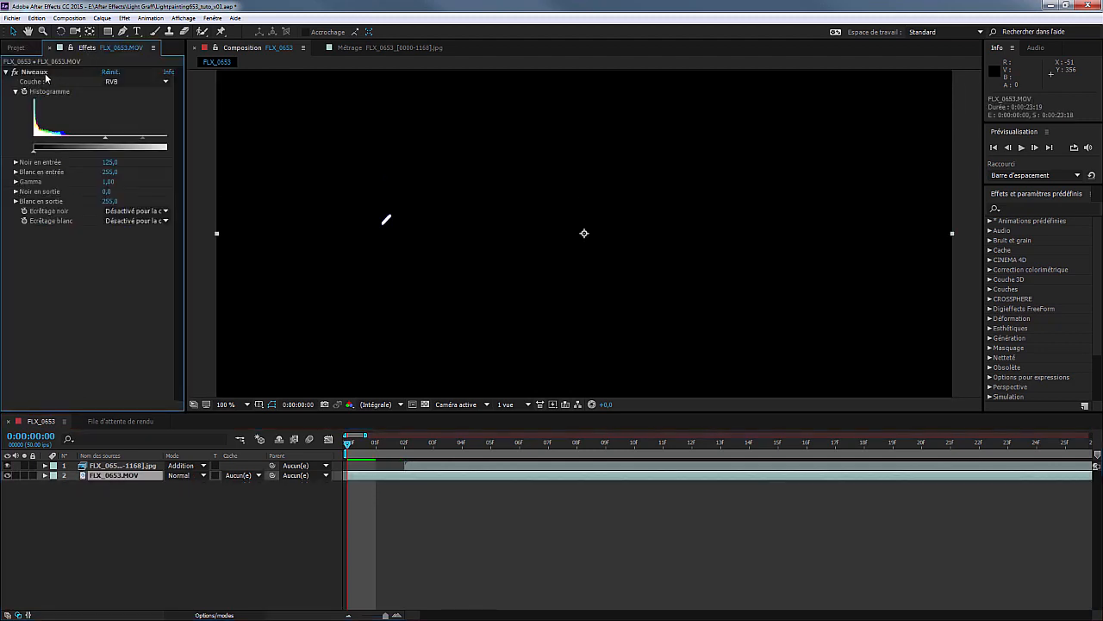
left_click(31, 72)
key("Delete")
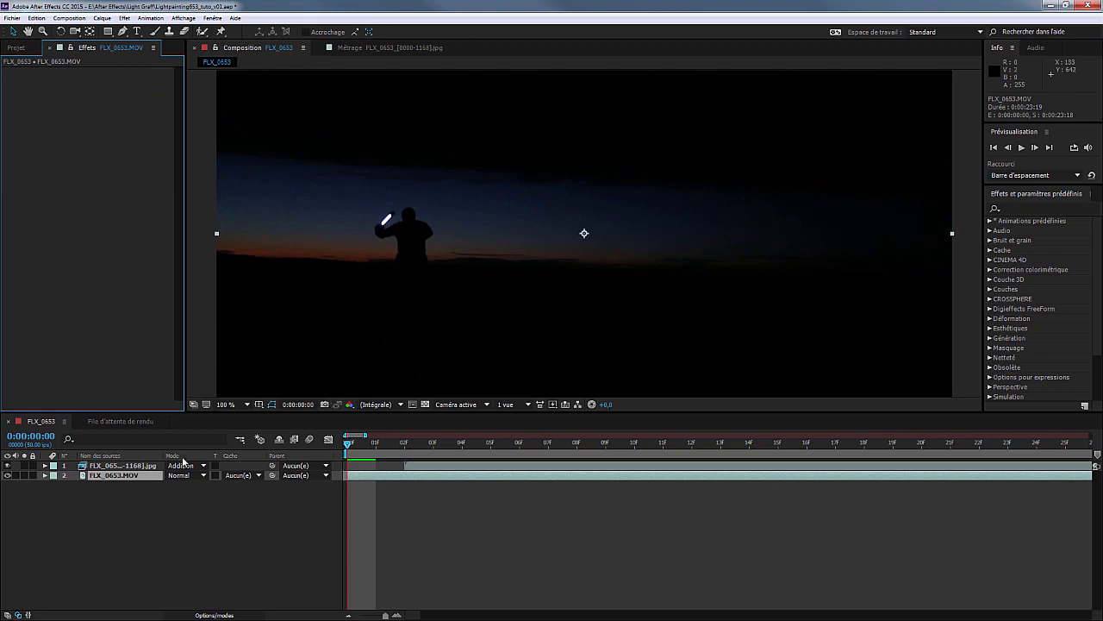
- Move the JPEG sequence layer to start at 0:00:00:00 and preview the light writing up to 0:00:13:44
left_click(456, 466)
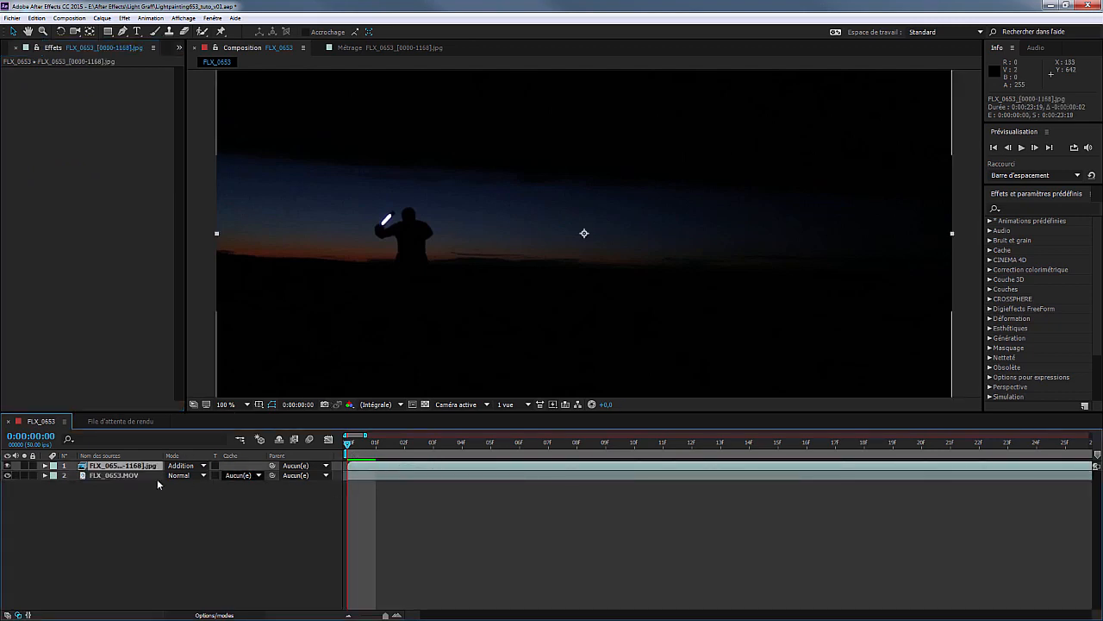
left_click_drag(348, 442, 807, 445)
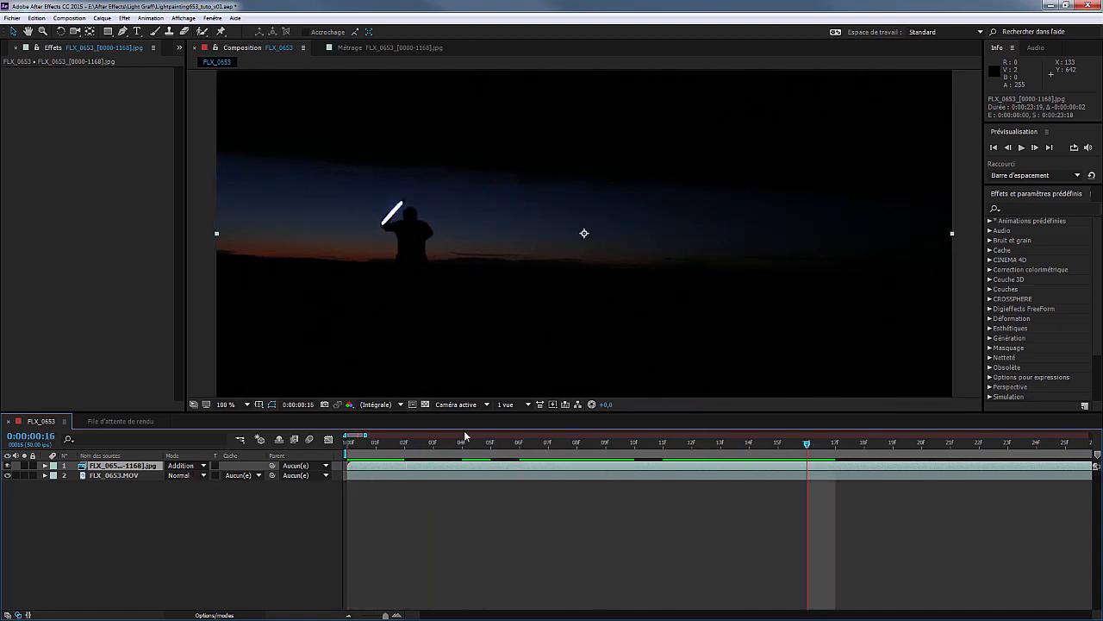
left_click_drag(366, 435, 1068, 435)
left_click(690, 445)
left_click_drag(690, 445, 802, 446)
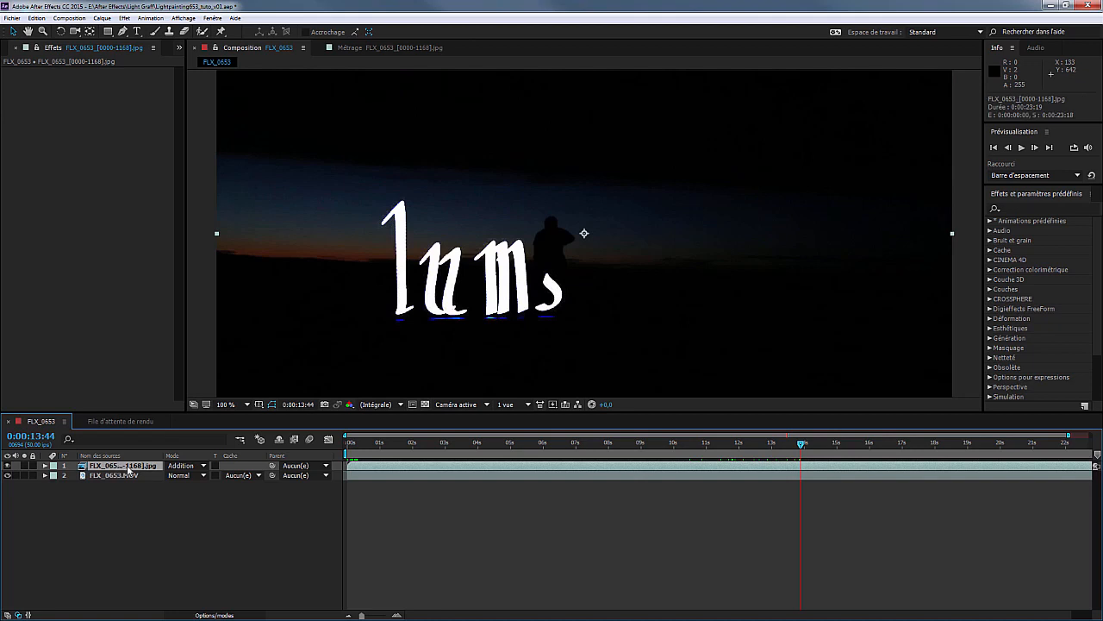
- Try the Densité couleur - blending mode on the JPEG sequence layer, then restore Addition
left_click(185, 468)
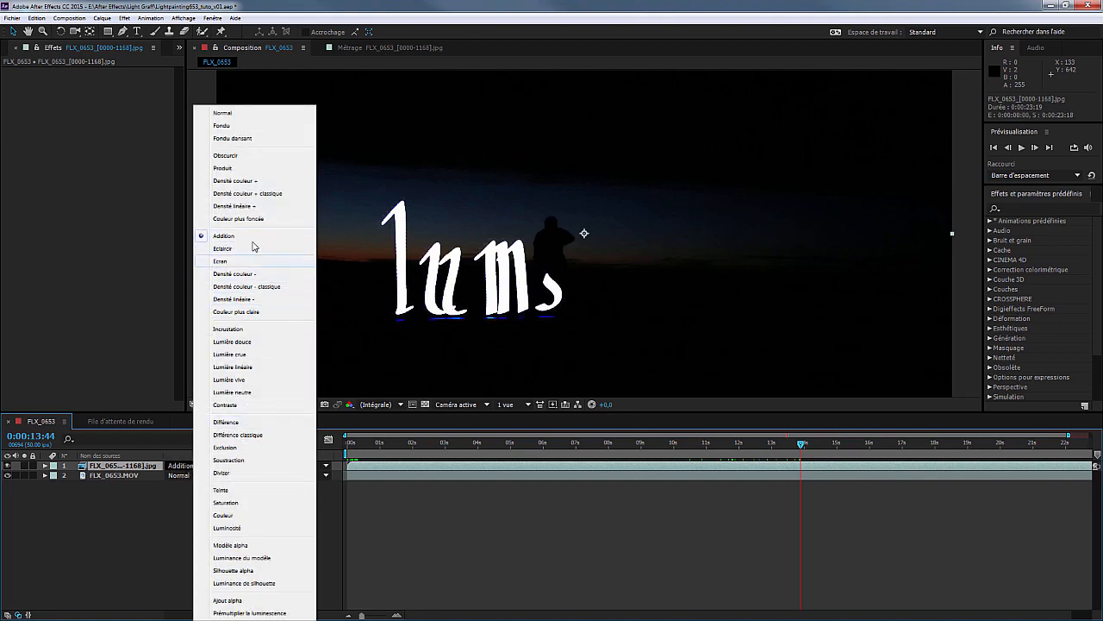
left_click(262, 287)
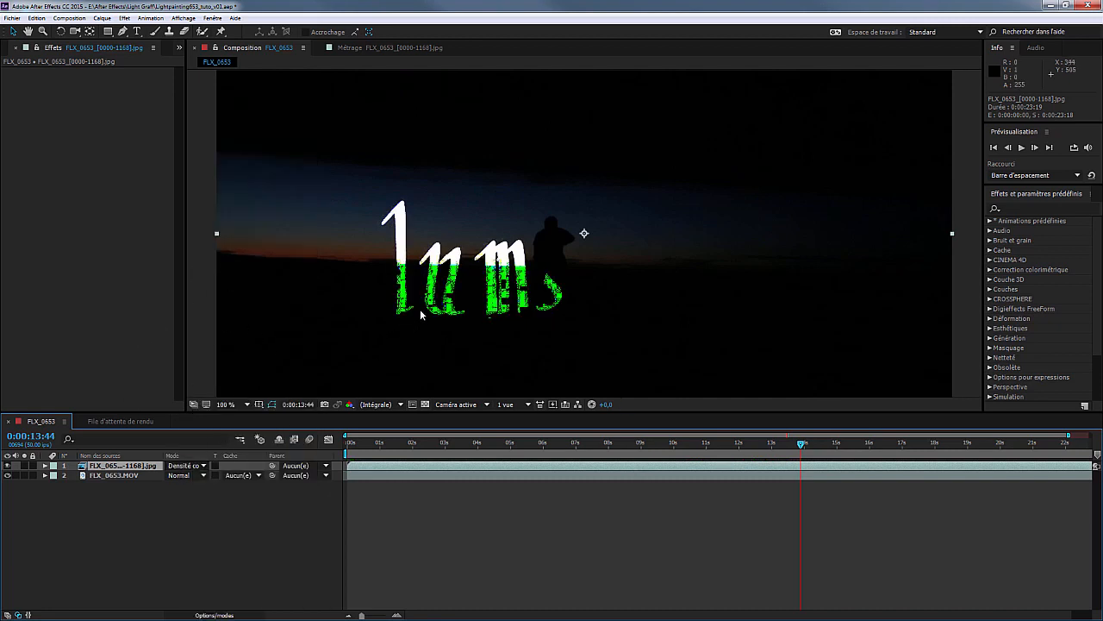
left_click(185, 465)
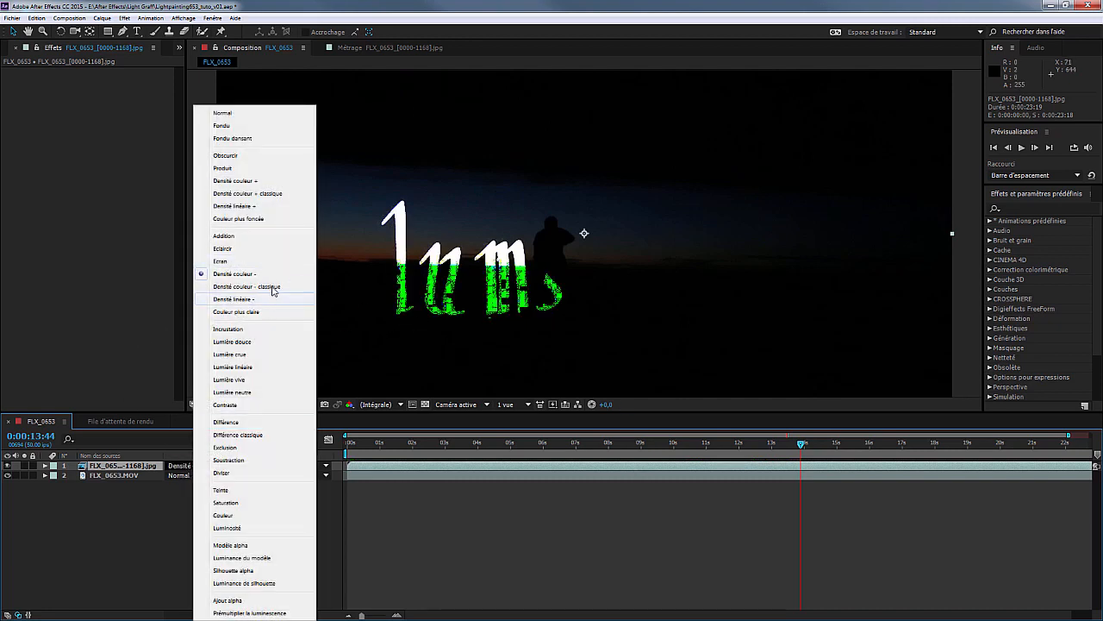
left_click(241, 235)
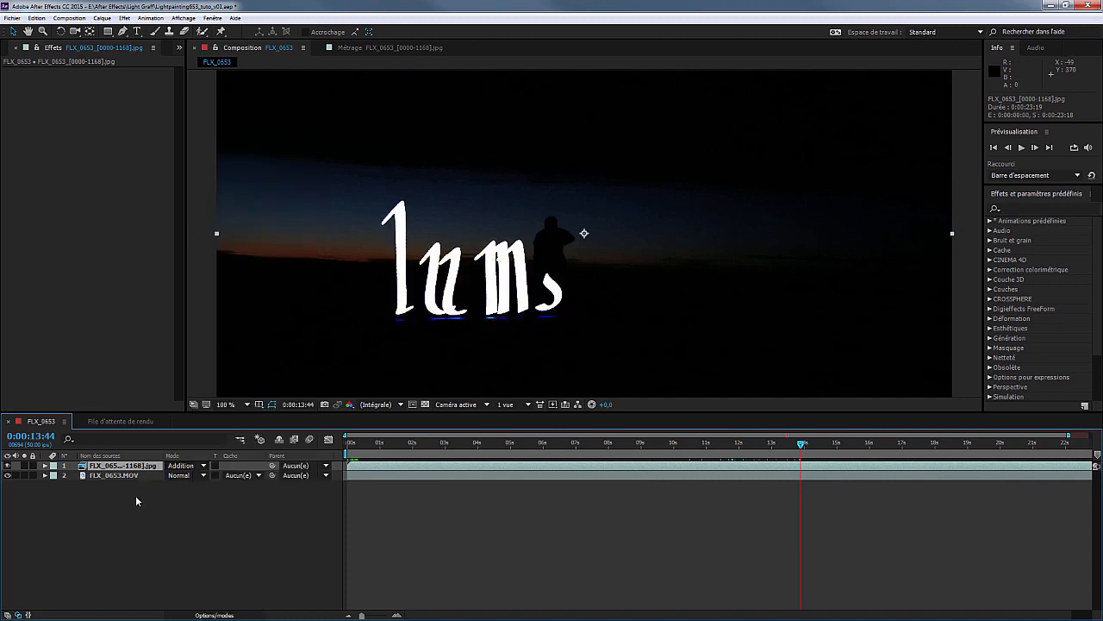
- Expand the Sources folder in the project and open the Rendu_653_v02 composition
left_click(178, 48)
left_click(187, 64)
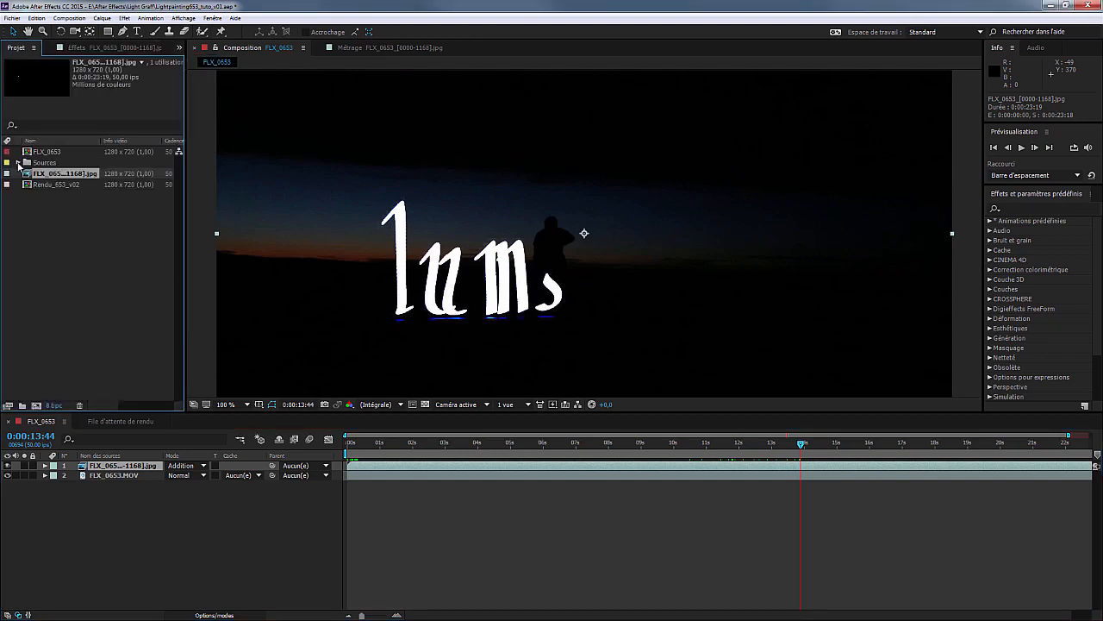
left_click(18, 162)
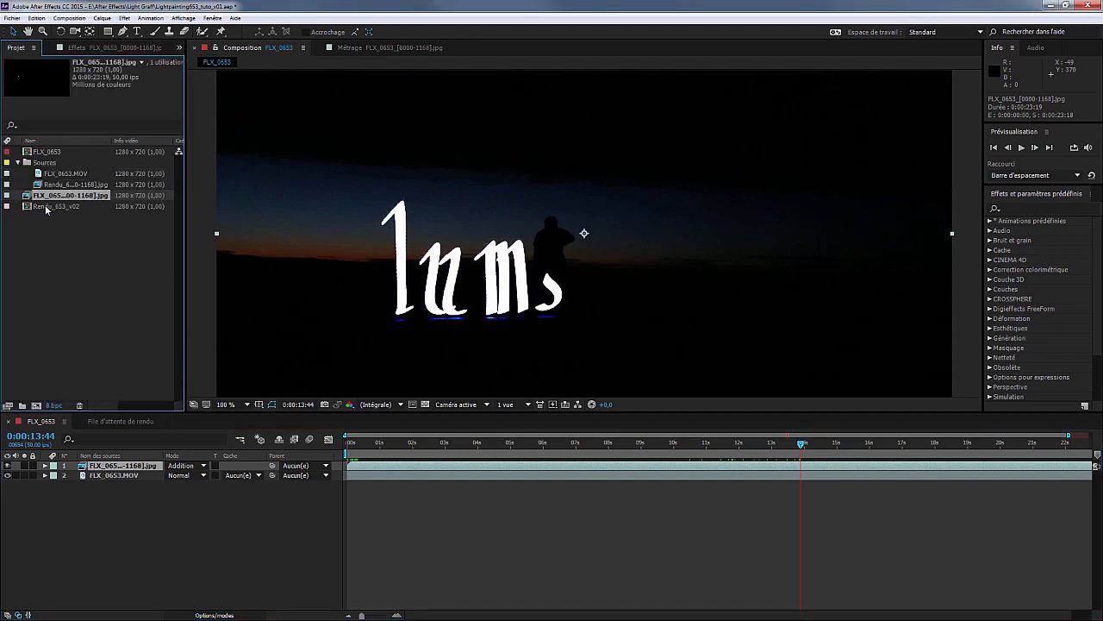
double_click(45, 207)
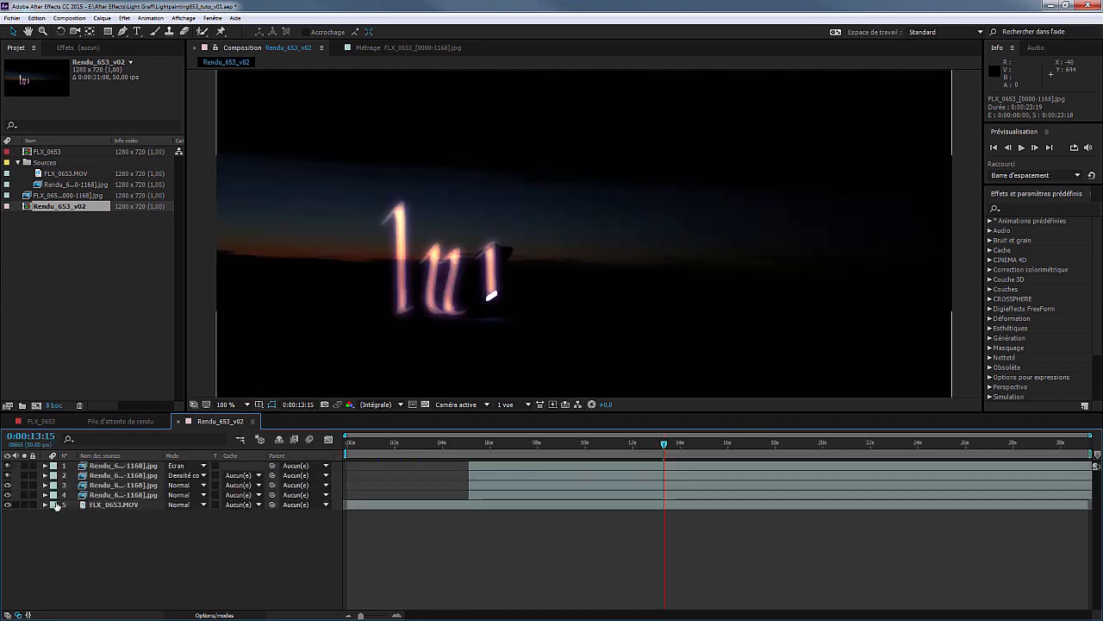
- Solo FLX_0653.MOV together with the JPEG sequence layer directly above it, and display that sequence layer's effects at a comfortable width
left_click(24, 504)
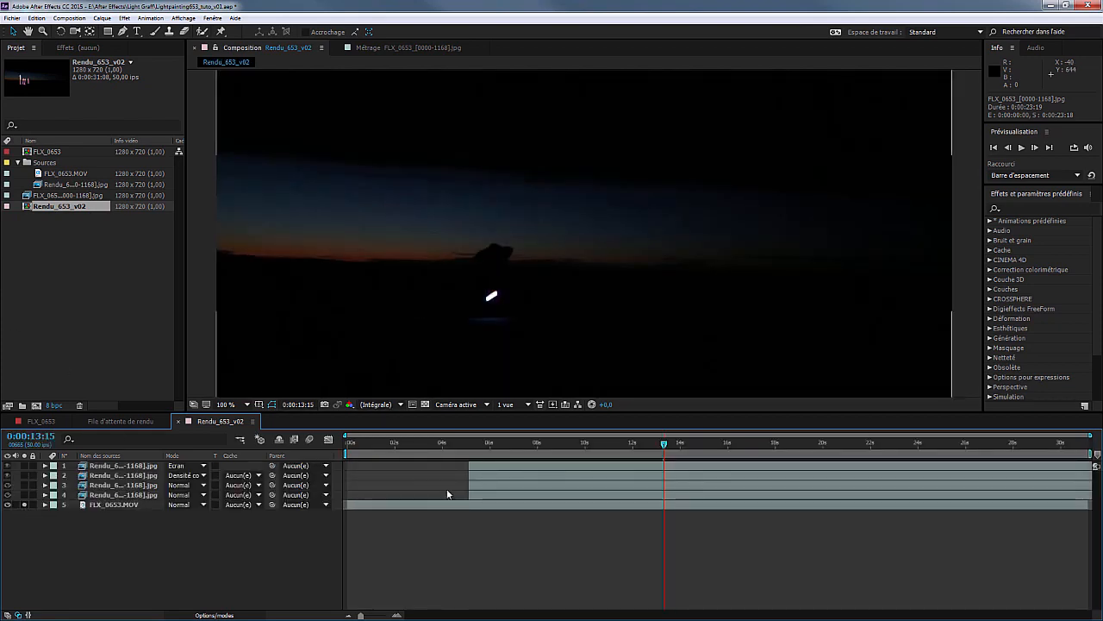
left_click(24, 494)
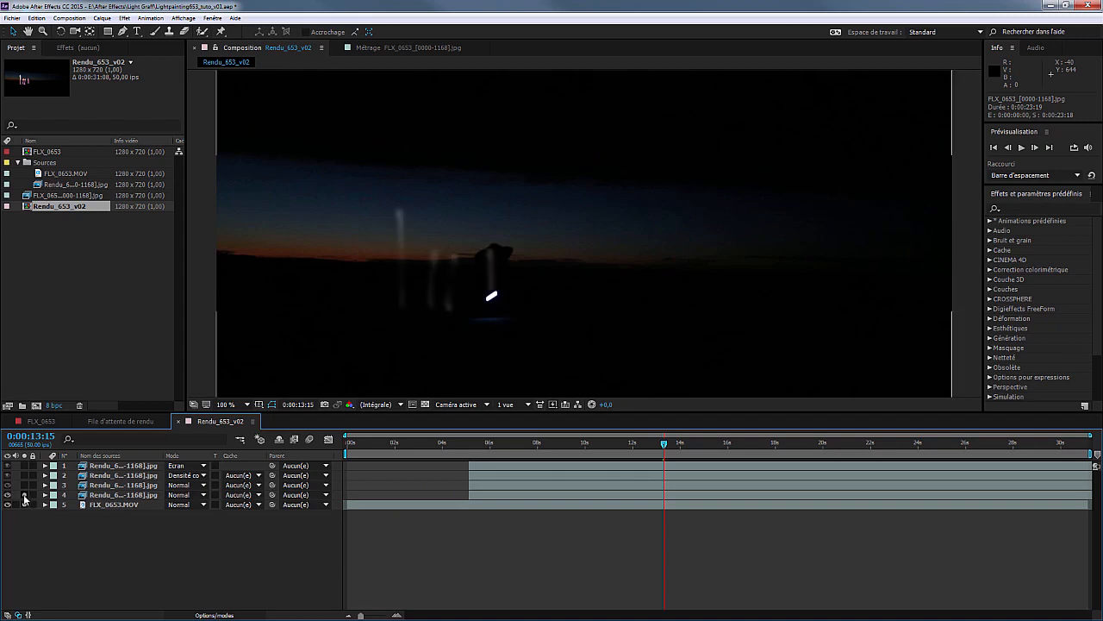
left_click(129, 495)
left_click(97, 48)
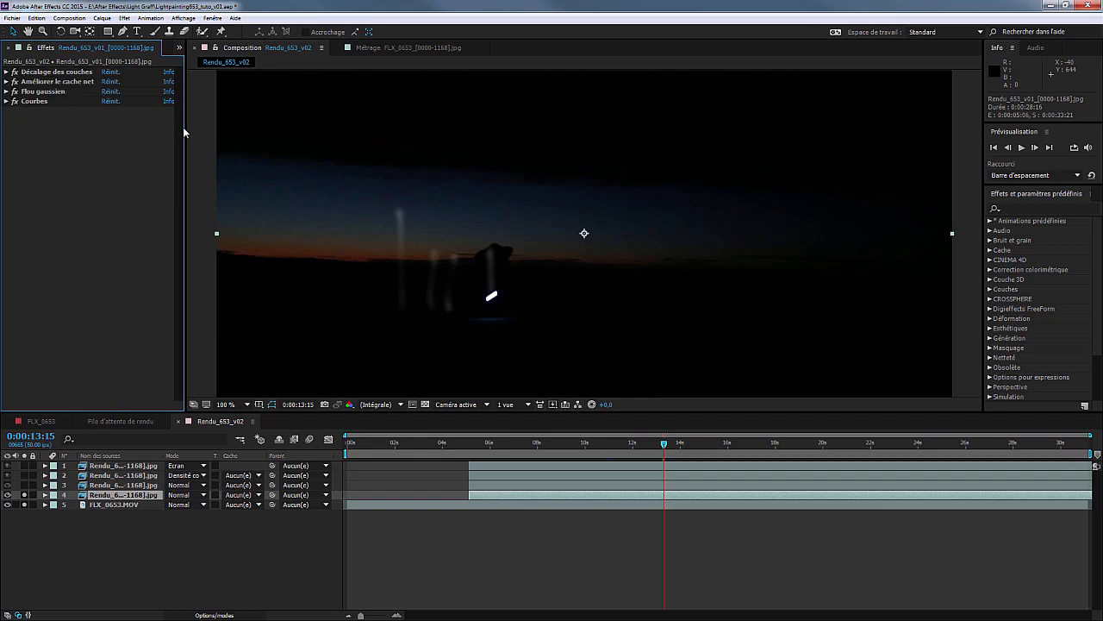
left_click_drag(185, 128, 246, 128)
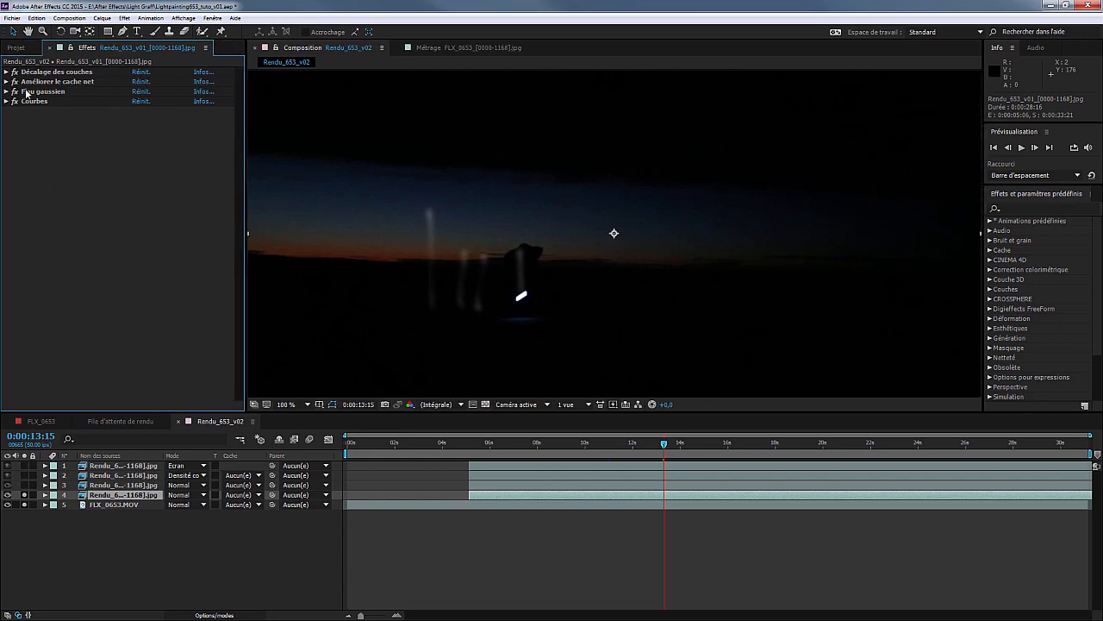
- Disable the fourth layer's Améliorer le cache net, Flou gaussien and Courbes effects, and examine Décalage des couches with the layer isolated on the transparency grid
left_click_drag(14, 81, 14, 101)
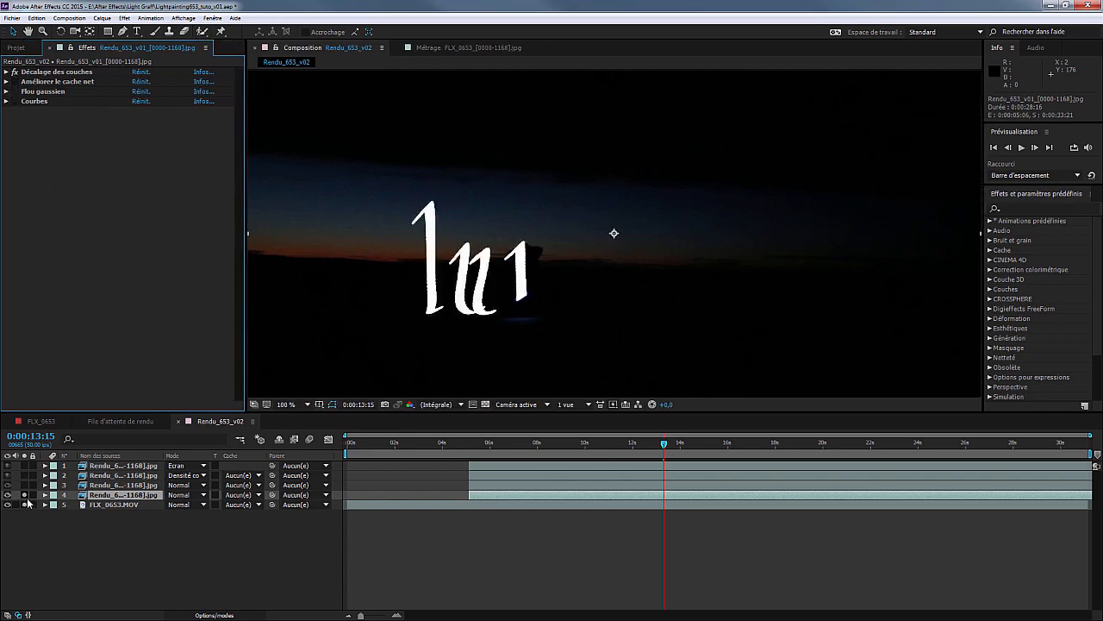
left_click(25, 504)
left_click(486, 404)
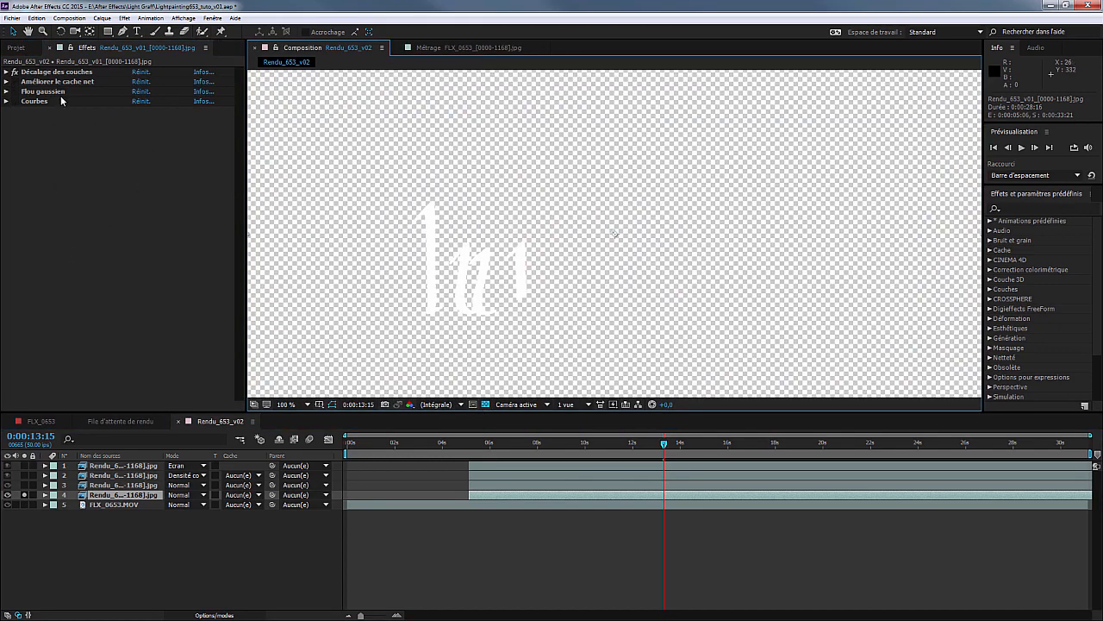
left_click(6, 72)
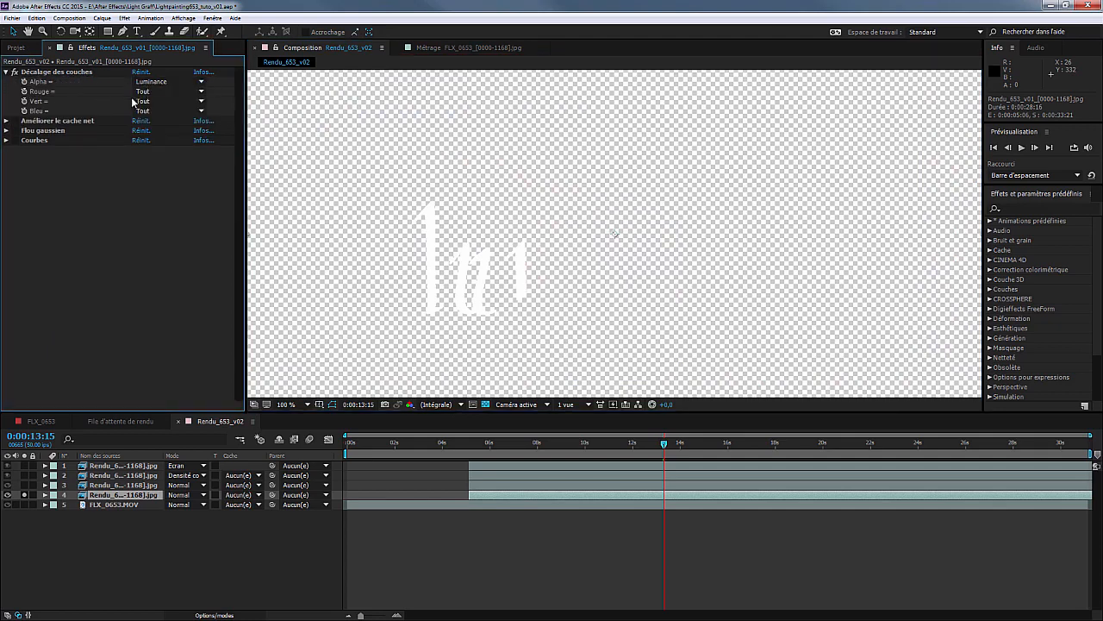
left_click(6, 74)
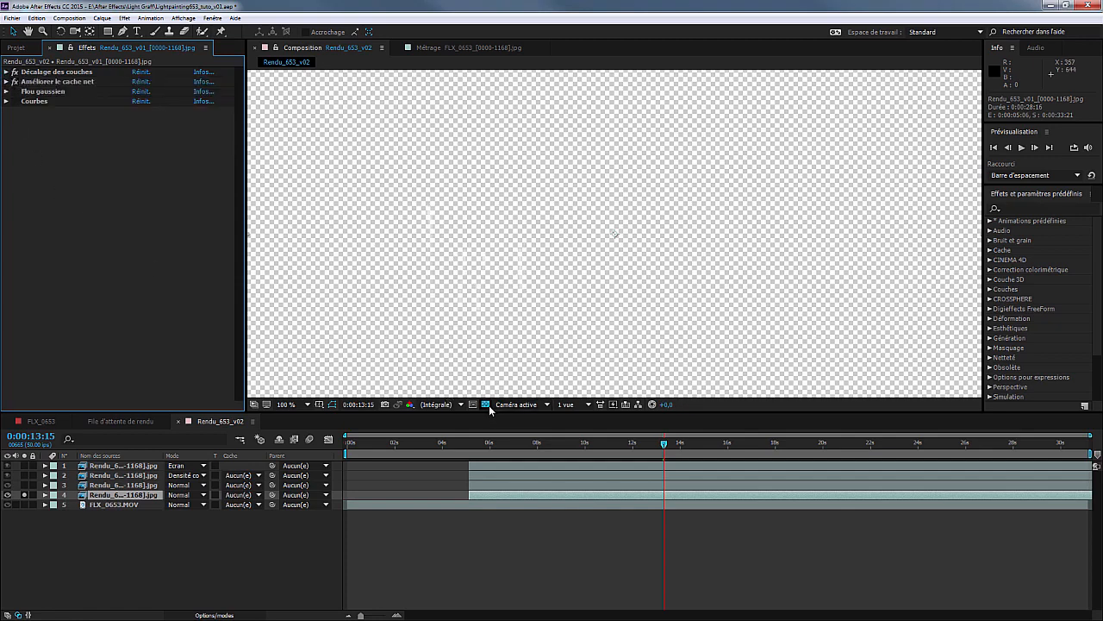
- Hide the transparency grid, re-enable Flou gaussien and Courbes on the fourth layer, and end its solo
left_click(487, 406)
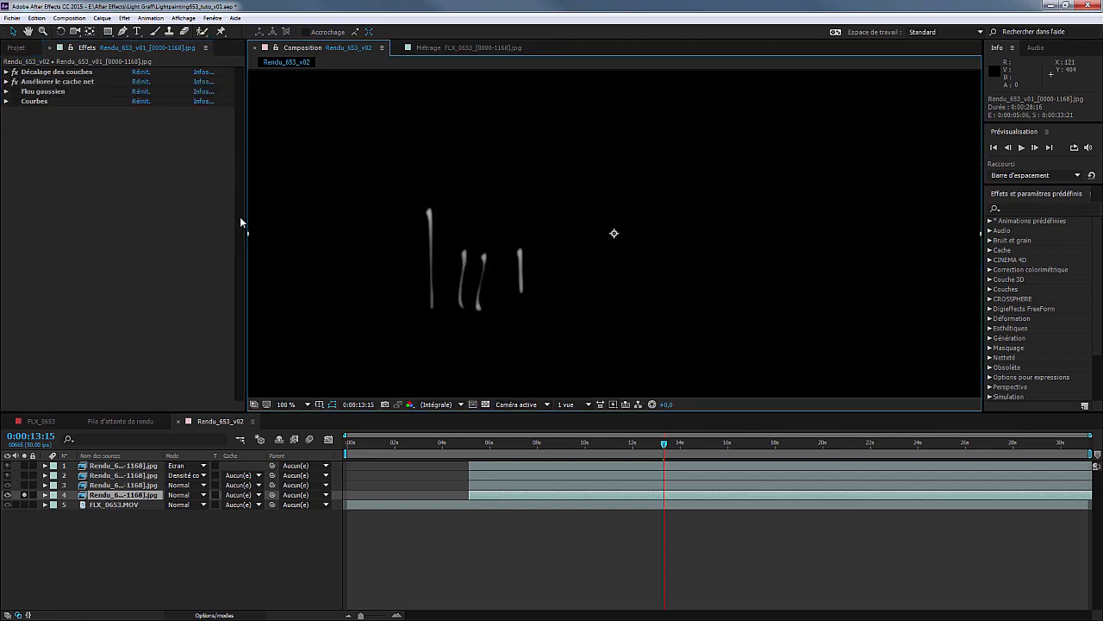
left_click(14, 91)
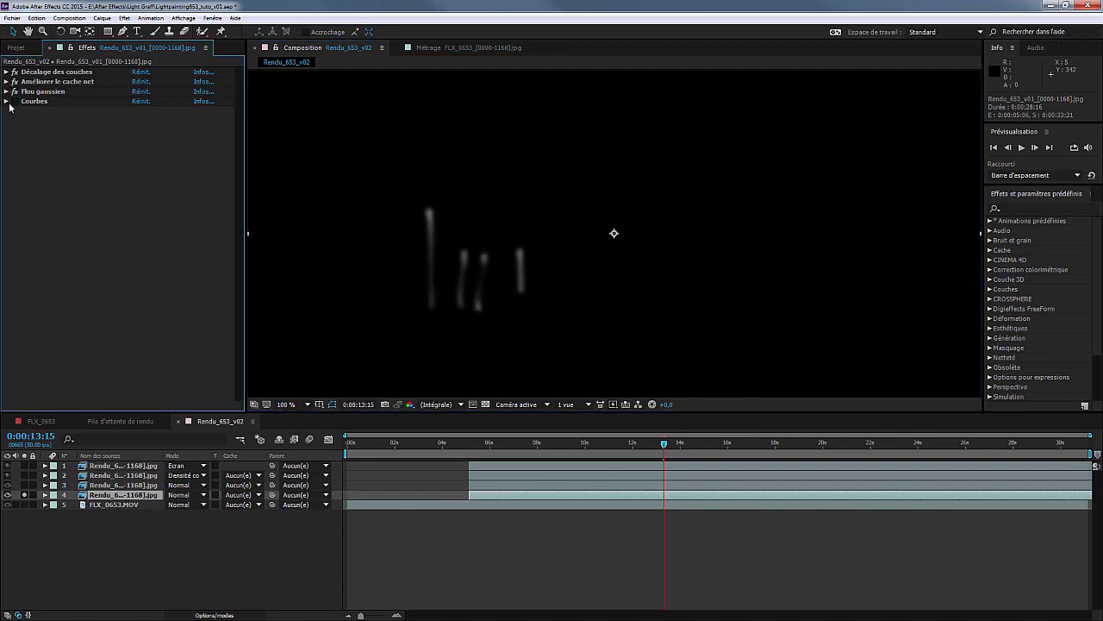
left_click(14, 101)
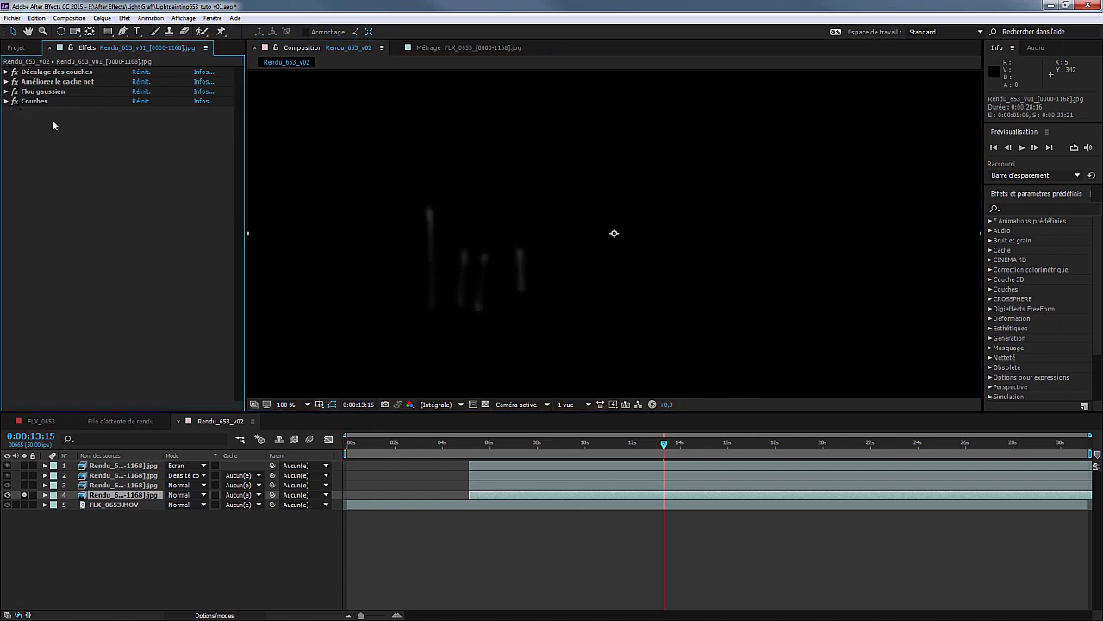
left_click(24, 495)
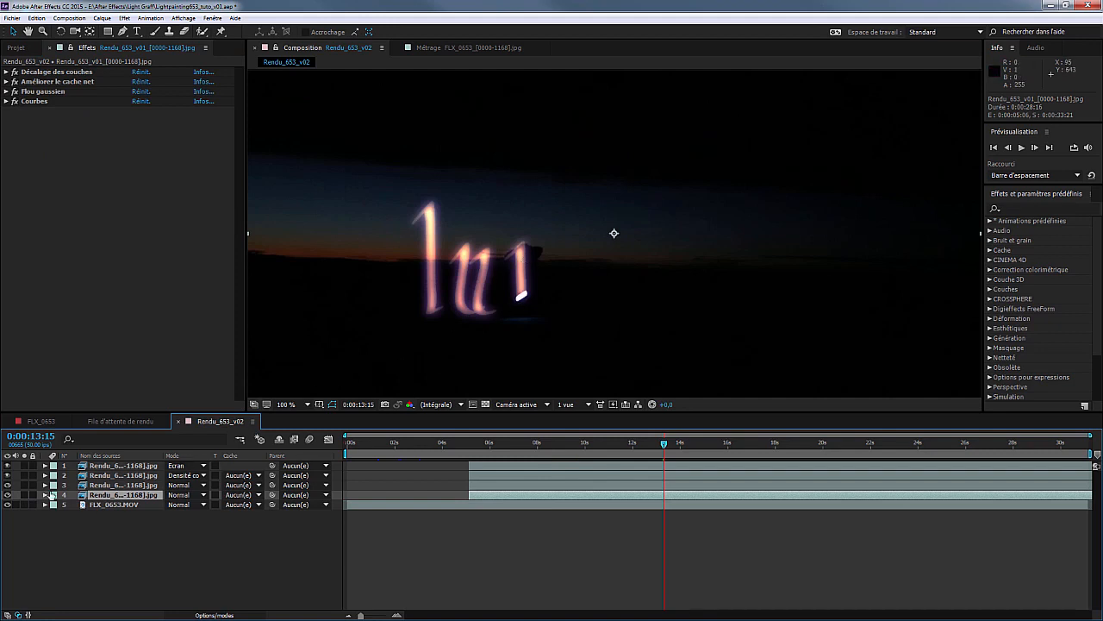
- Solo FLX_0653.MOV with the third layer, display that layer's Flou gaussien settings, and preview the blend at 0:00:14:46
left_click(23, 504)
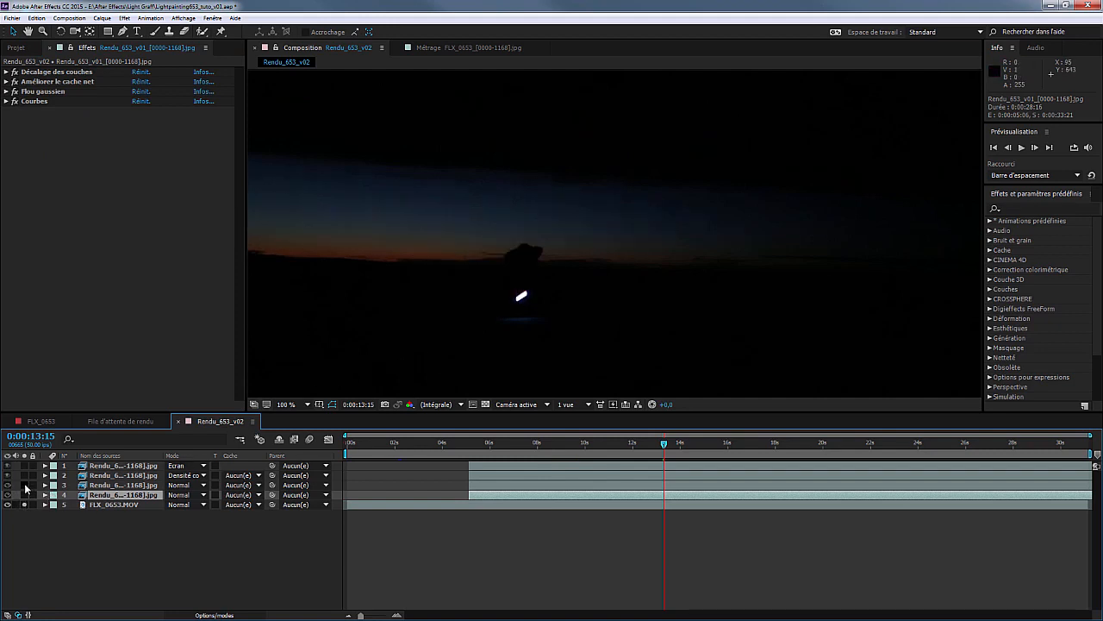
left_click(25, 485)
left_click(127, 486)
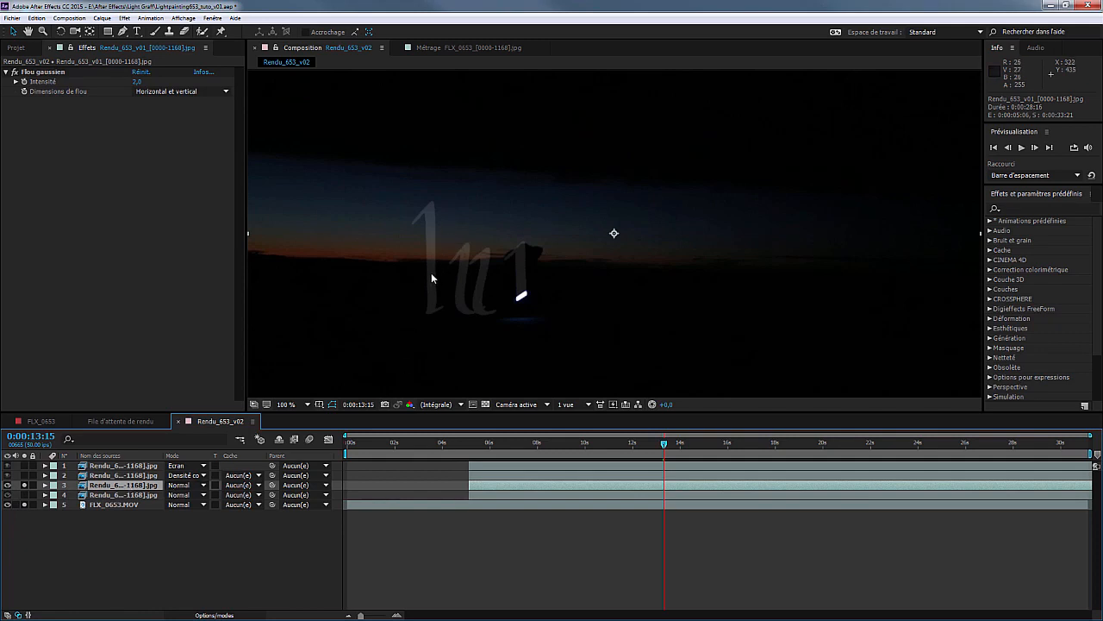
left_click(699, 451)
left_click_drag(698, 451, 703, 451)
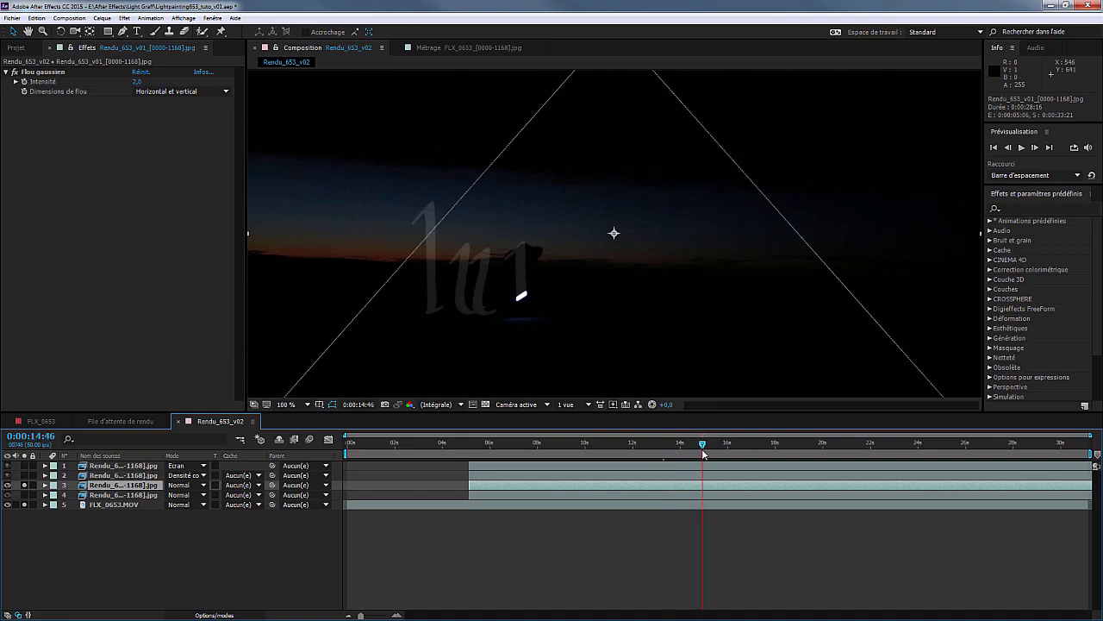
key("F2")
- Solo the second layer as well, widen the Mode column to read its blending mode, and display its Lueur diffuse and CC Toner settings
left_click(24, 474)
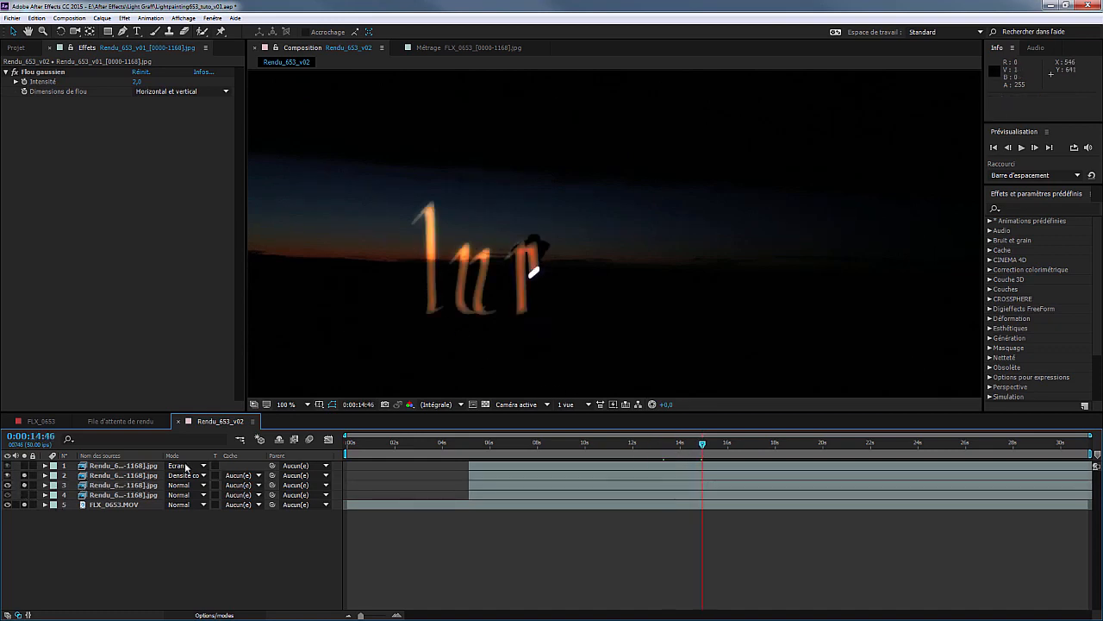
left_click_drag(344, 534, 492, 534)
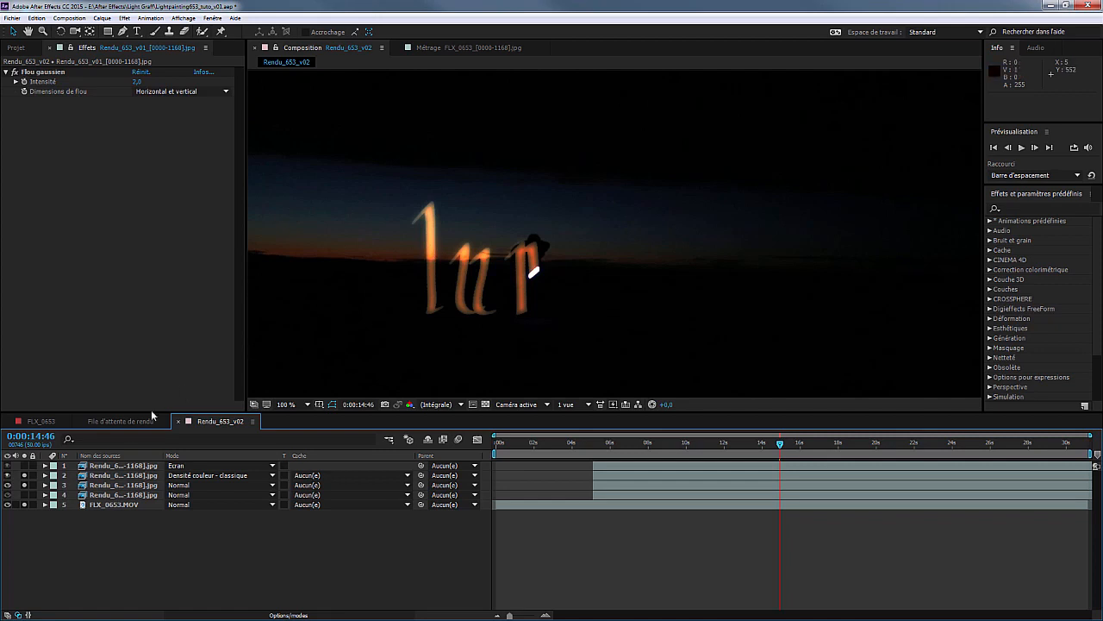
left_click(103, 475)
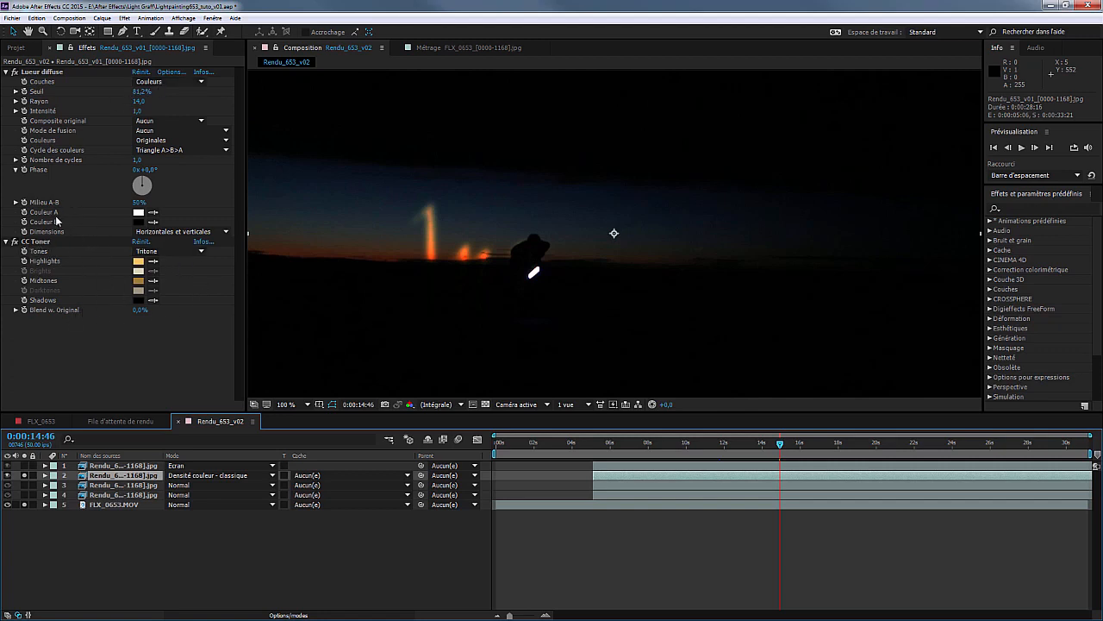
- Switch the solo from the second layer to the top layer and examine its Lueur diffuse, CC Toner and Turbulences effects
left_click(24, 475)
left_click(24, 465)
left_click(94, 466)
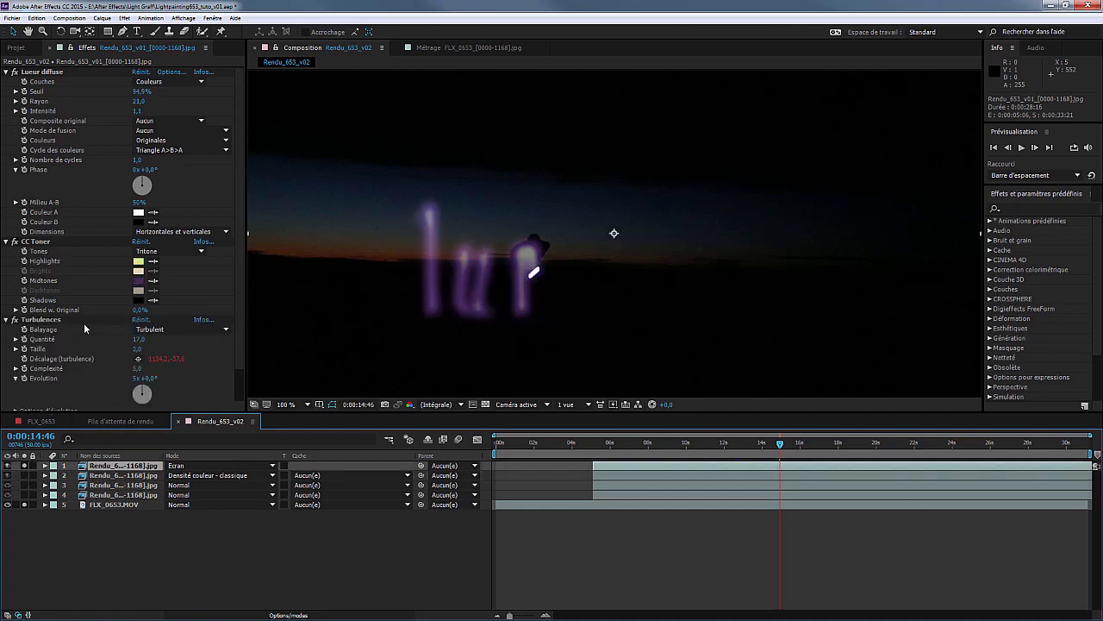
left_click(43, 320)
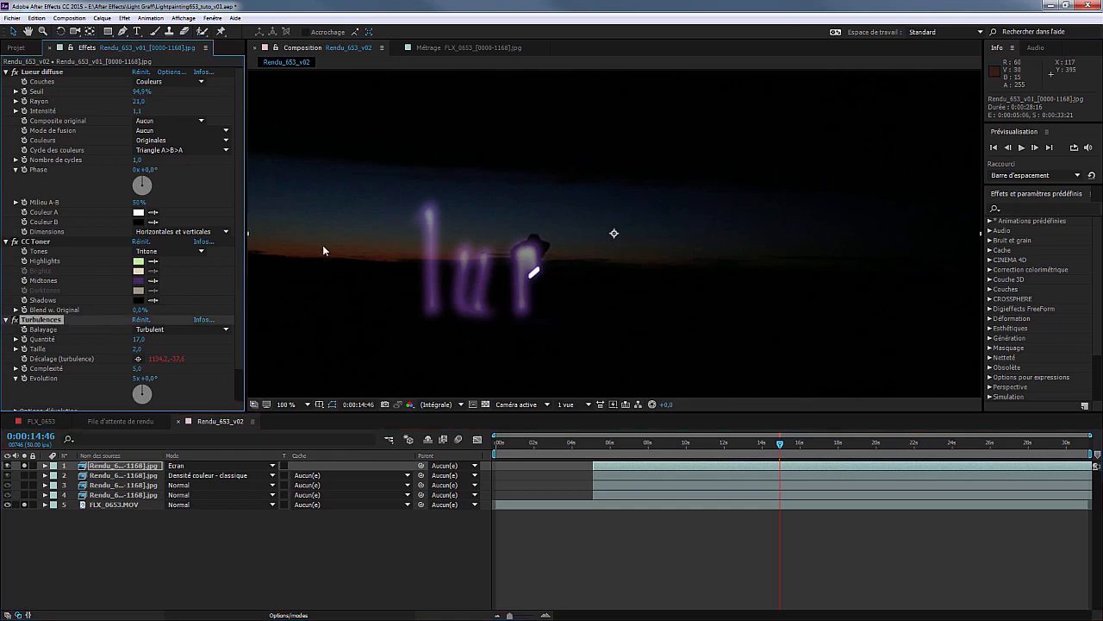
- Preview the top layer's turbulent glow at 0:00:17:07 and 0:00:19:37, and deselect the layer
left_click(808, 444)
left_click_drag(815, 449, 821, 447)
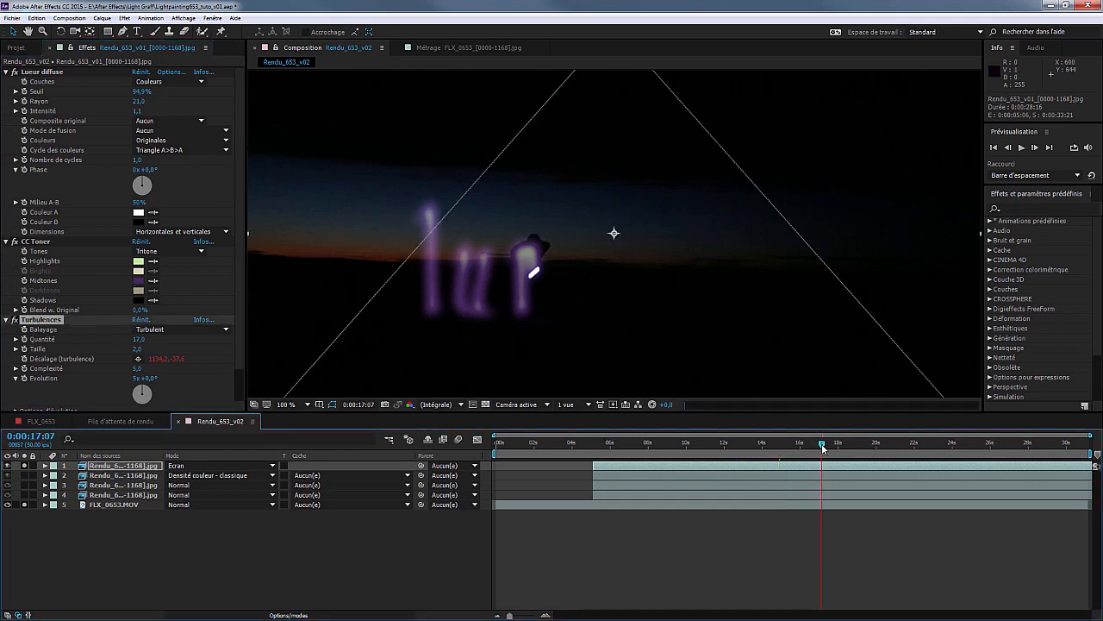
left_click(871, 446)
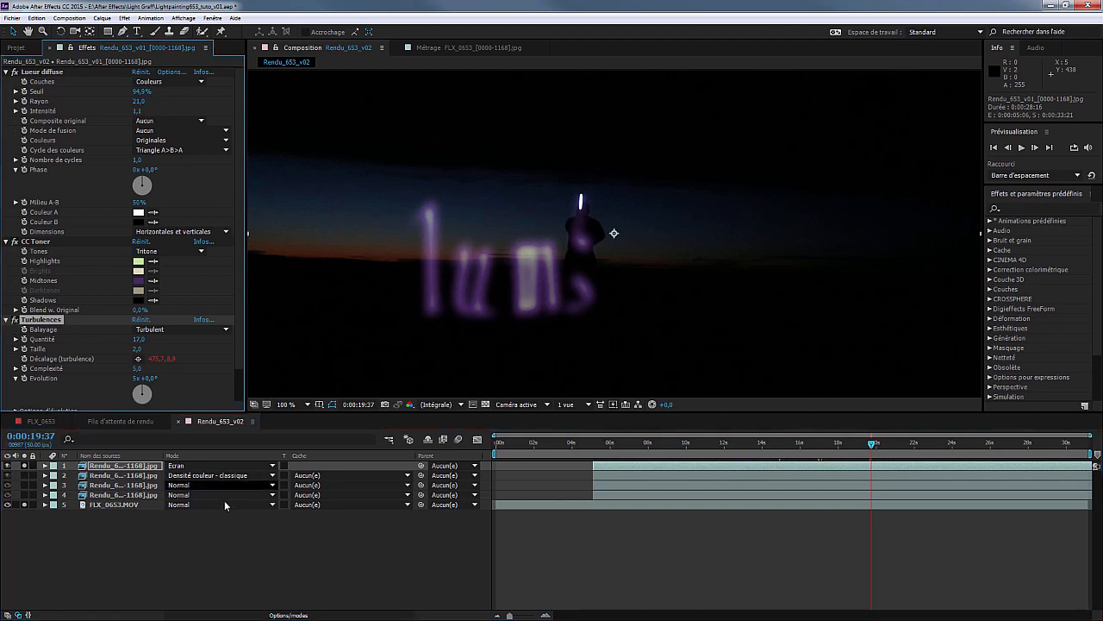
left_click(257, 552)
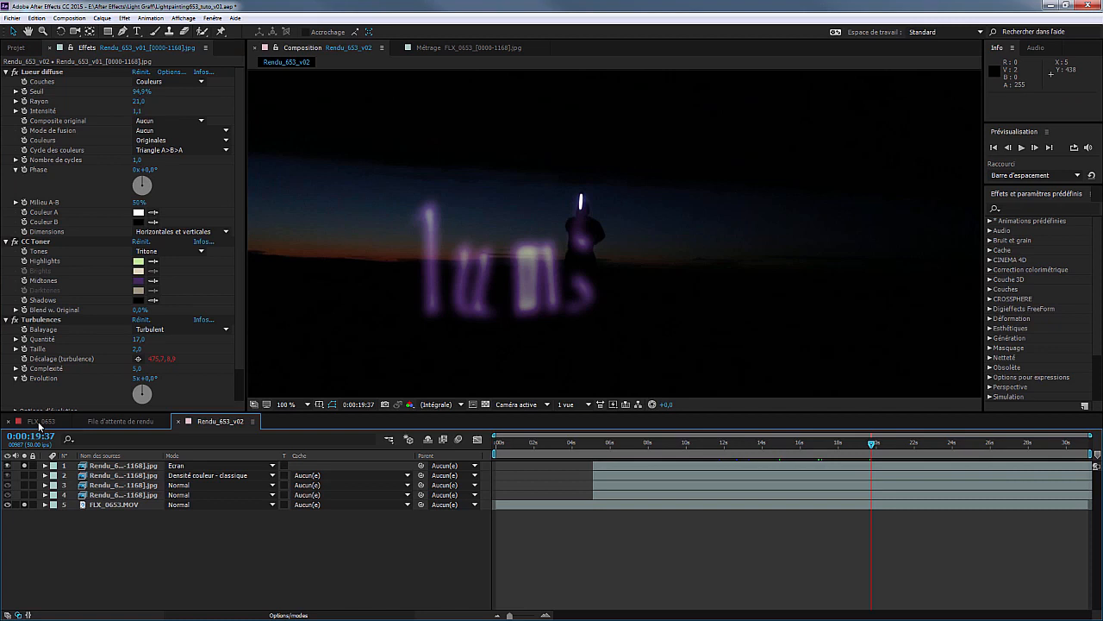
- Return to the FLX_0653 composition and display the project's contents
left_click(39, 422)
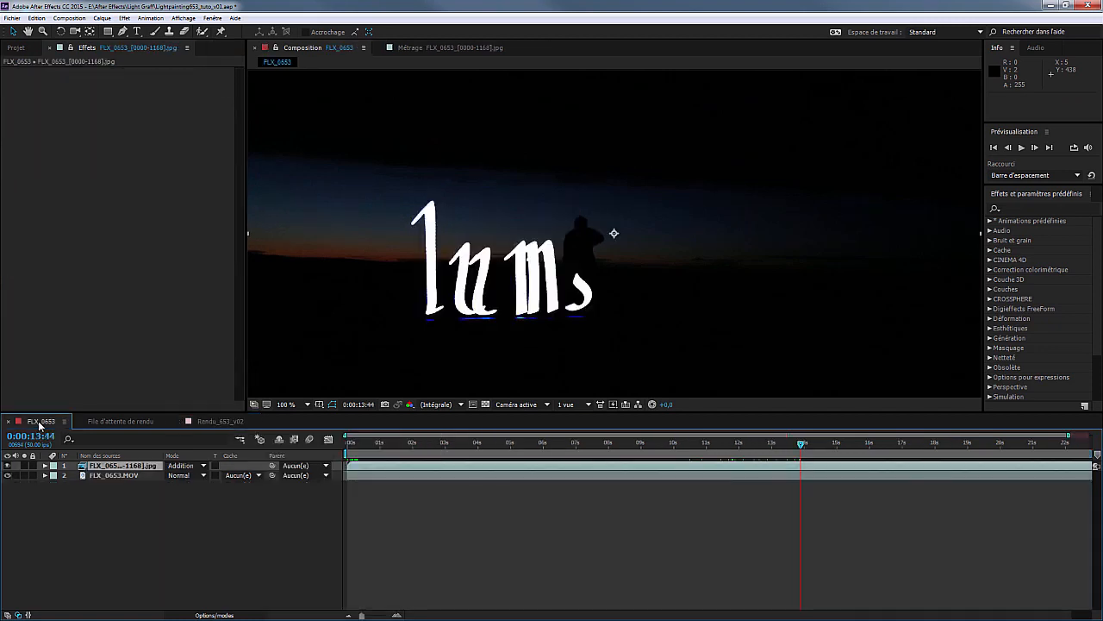
left_click(15, 49)
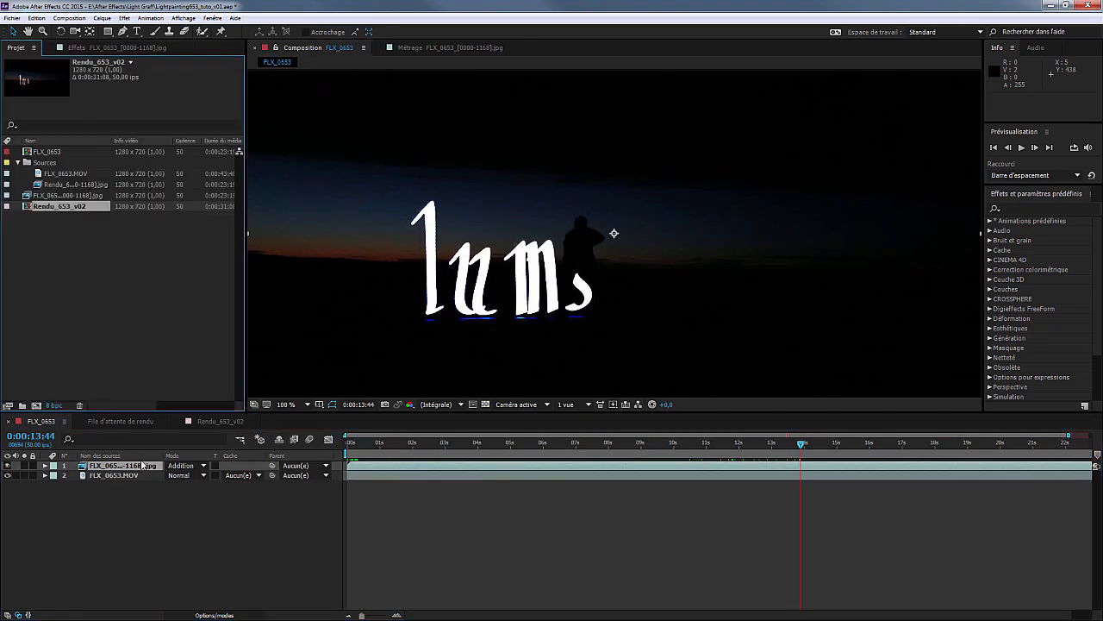